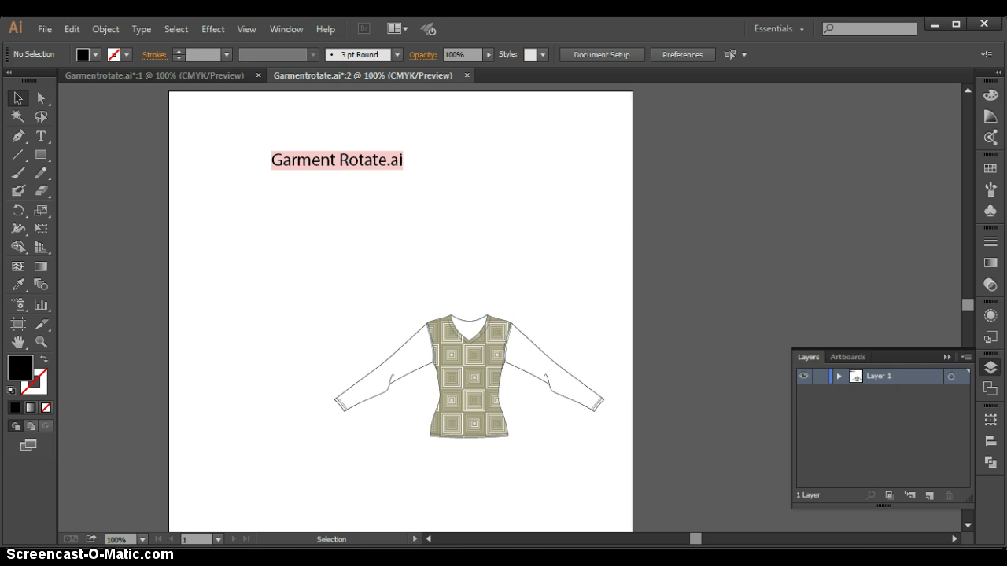
# - Filter the swatches to show only the pattern swatches for work on the garment
pyautogui.click(990, 170)
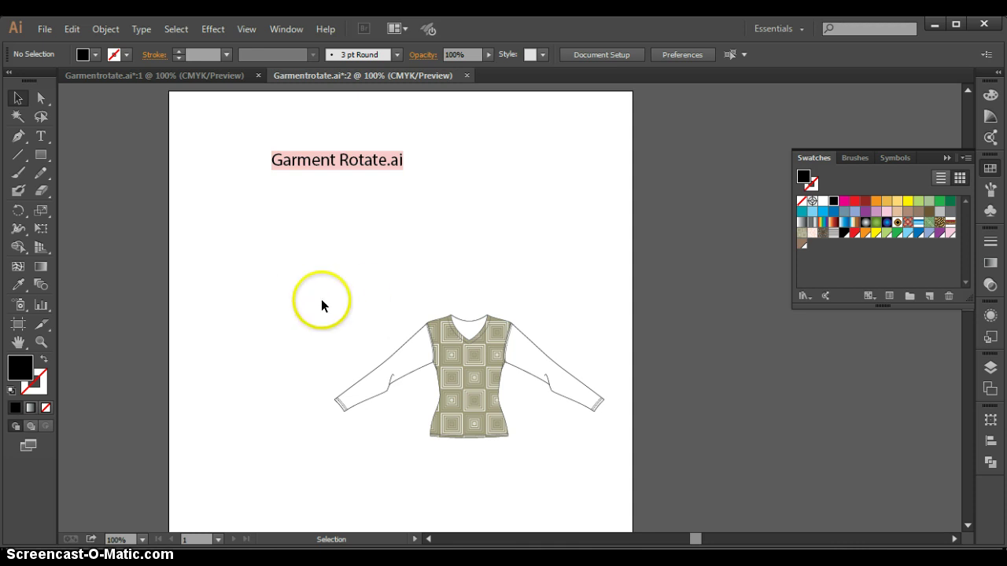
pyautogui.click(41, 342)
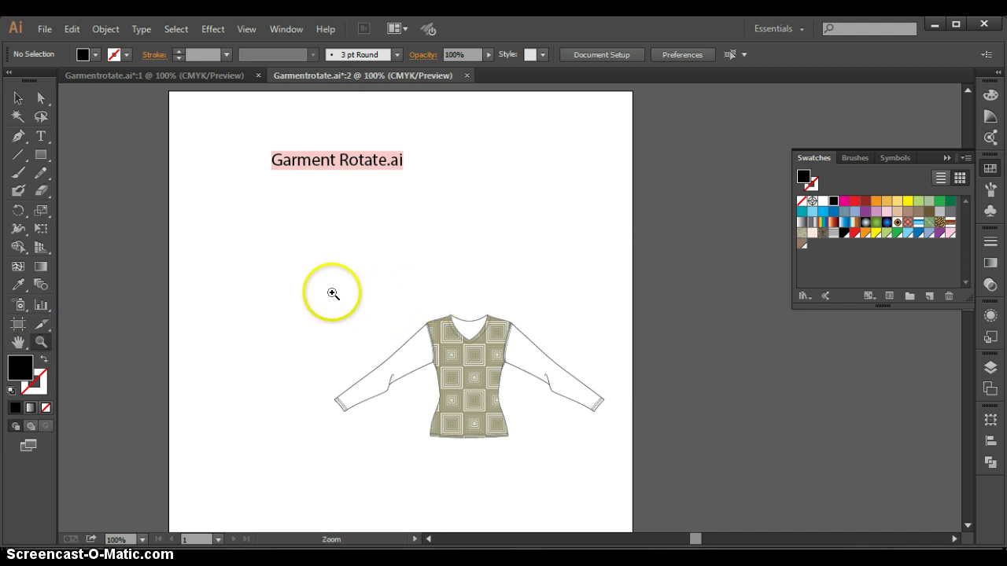
pyautogui.moveTo(333, 293); pyautogui.dragTo(611, 465)
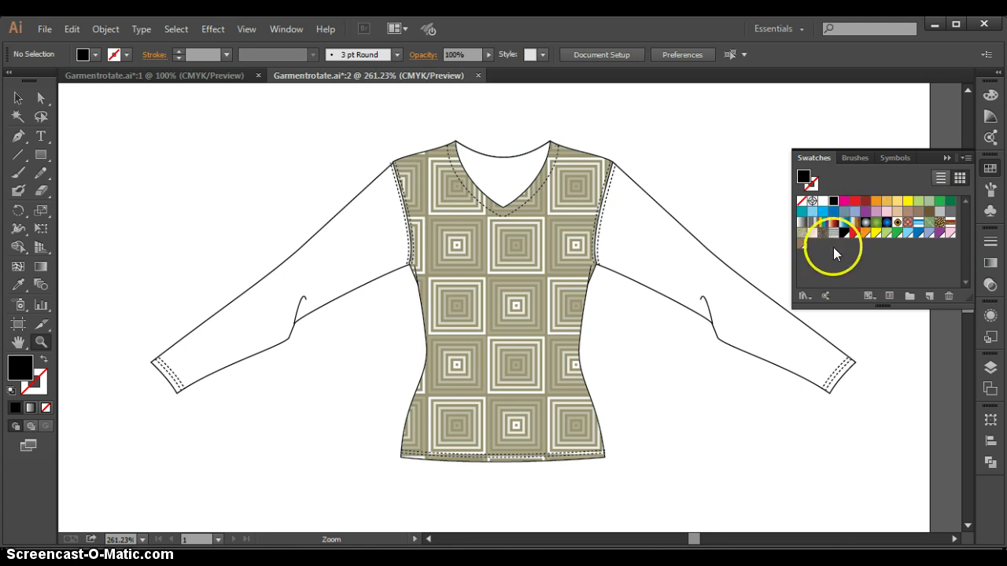
pyautogui.click(870, 295)
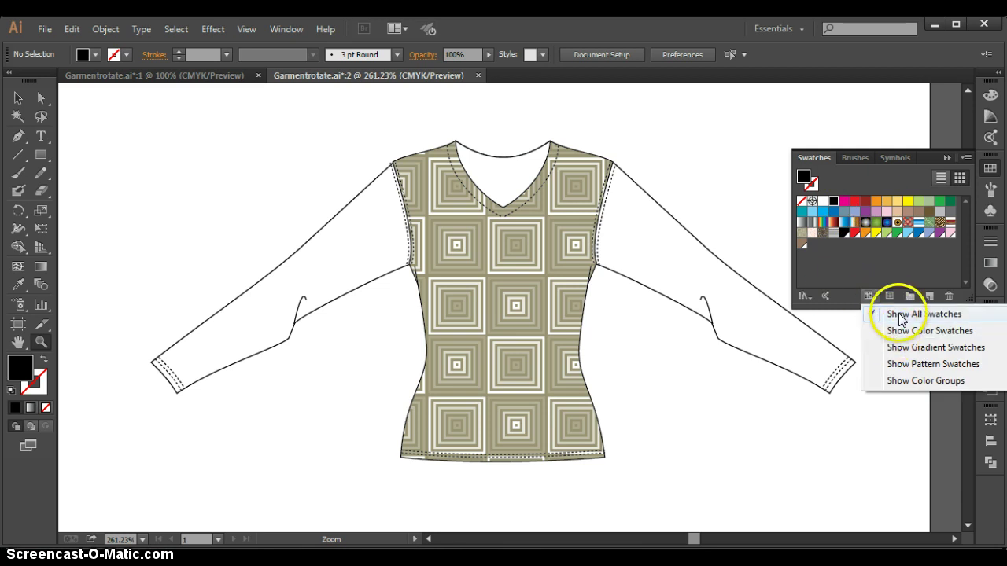
pyautogui.click(895, 365)
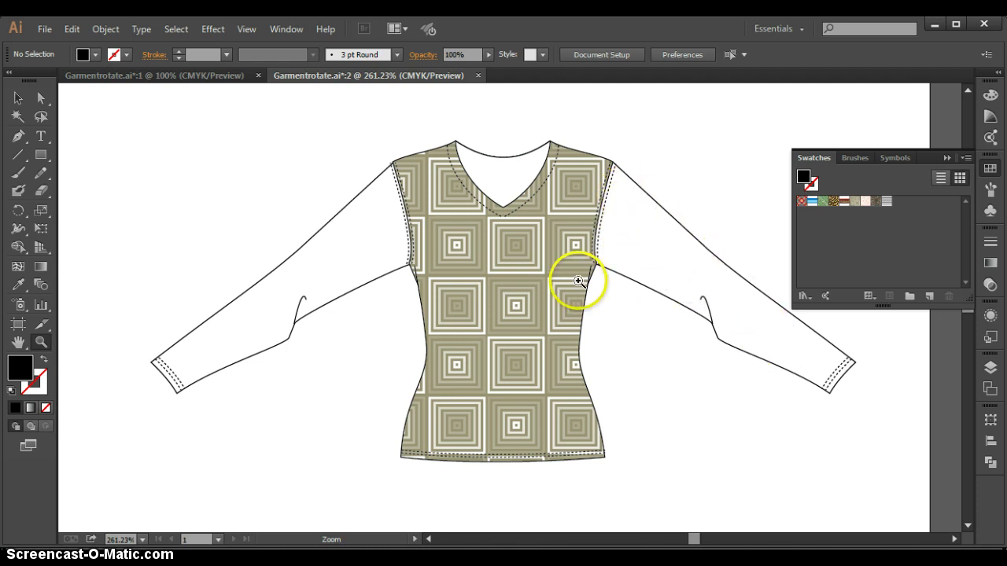
# - Select only the garment's patterned body within the group, using the Group Selection tool
pyautogui.click(17, 98)
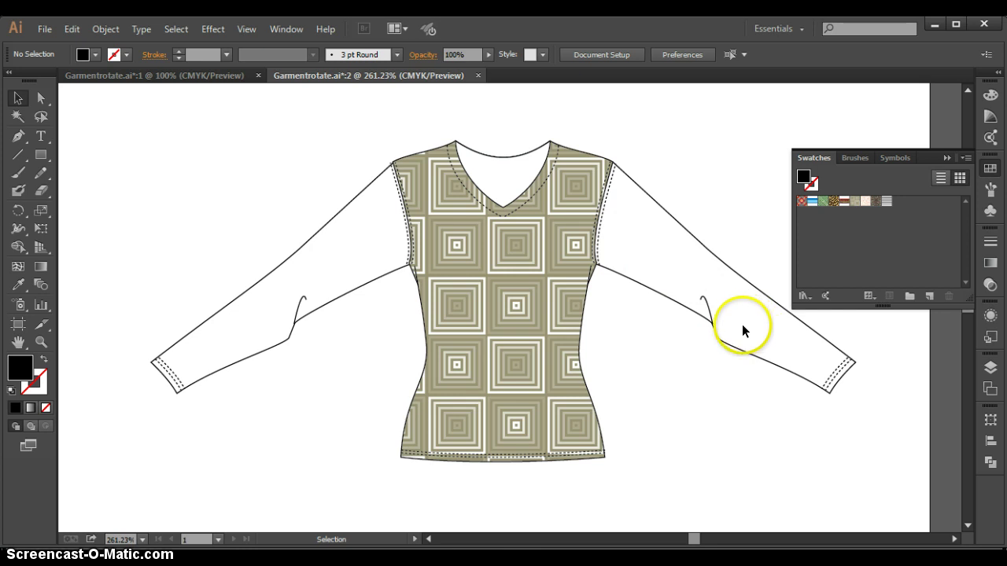
pyautogui.click(502, 260)
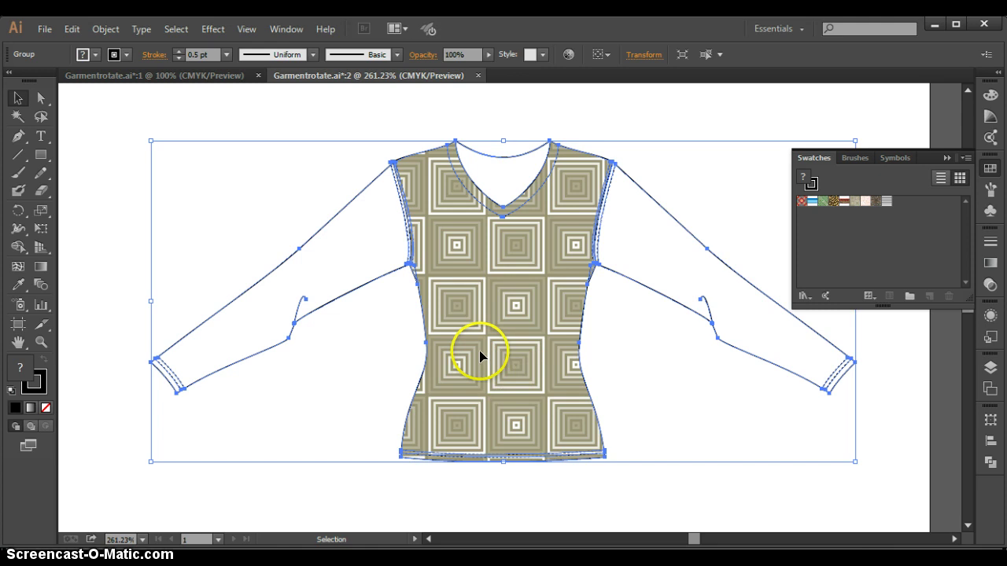
pyautogui.click(460, 122)
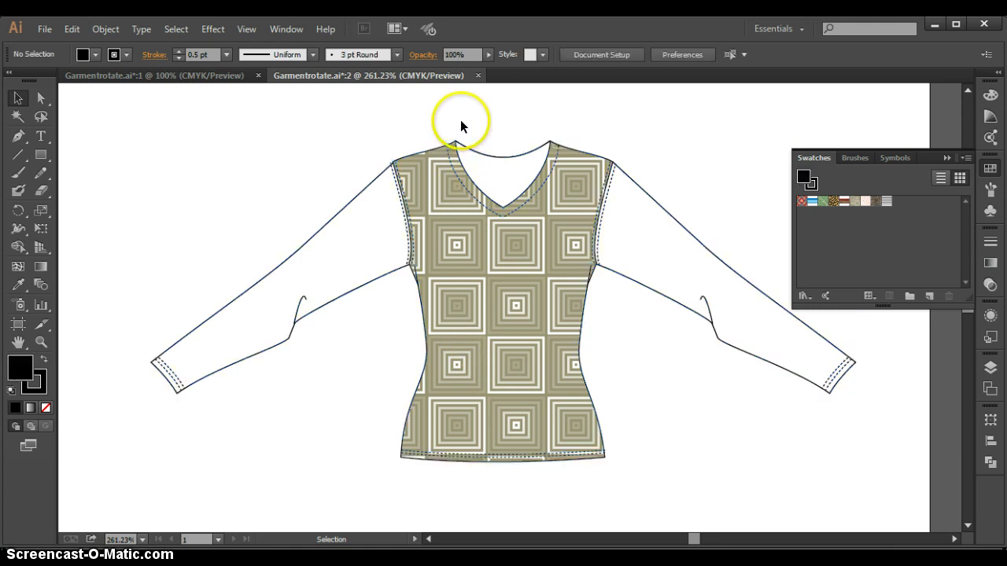
pyautogui.click(41, 96)
pyautogui.moveTo(40, 95); pyautogui.dragTo(109, 122)
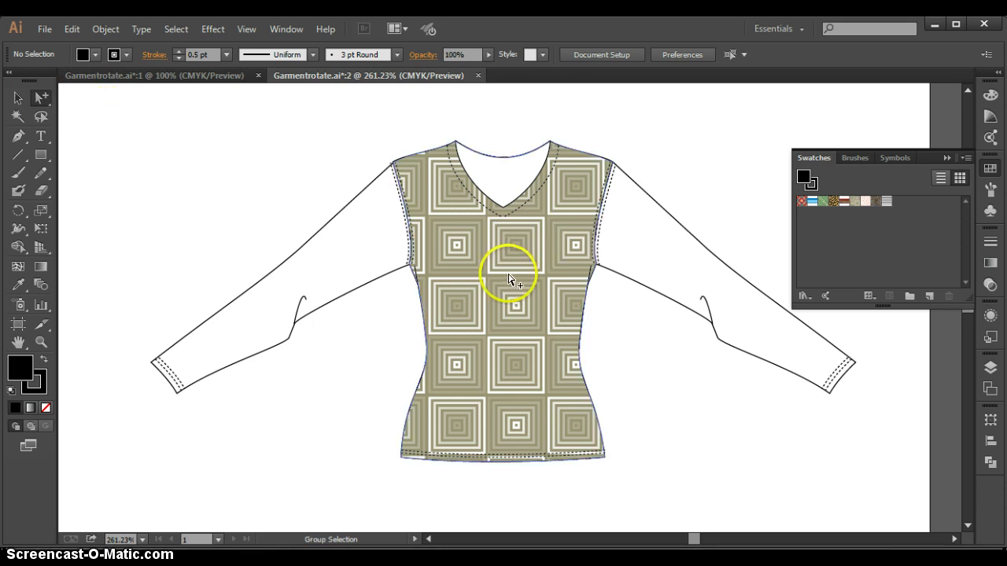
pyautogui.click(509, 279)
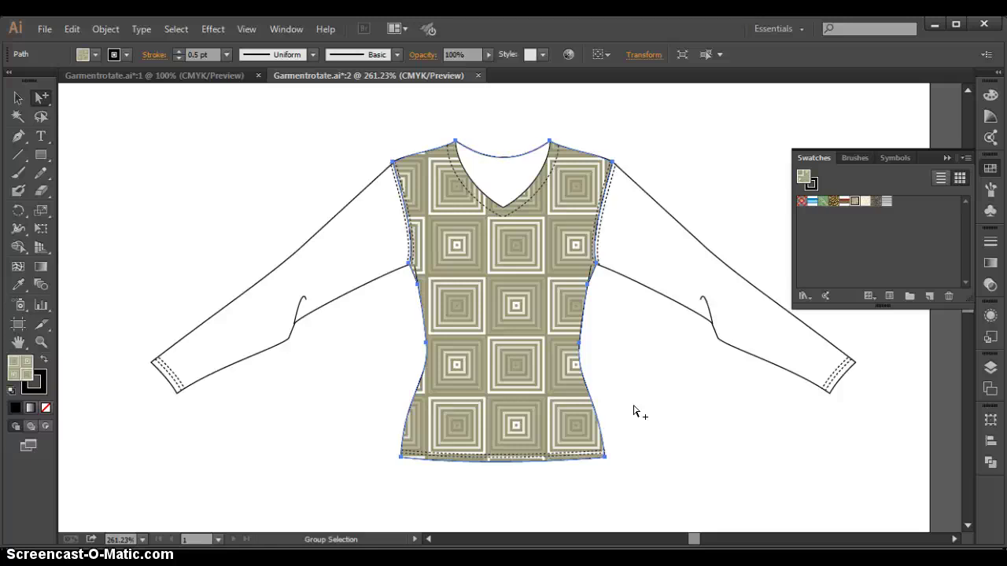
pyautogui.press('Left')
pyautogui.press('Left')
pyautogui.press('Left')
pyautogui.press('Left')
pyautogui.press('Left')
pyautogui.press('Left')
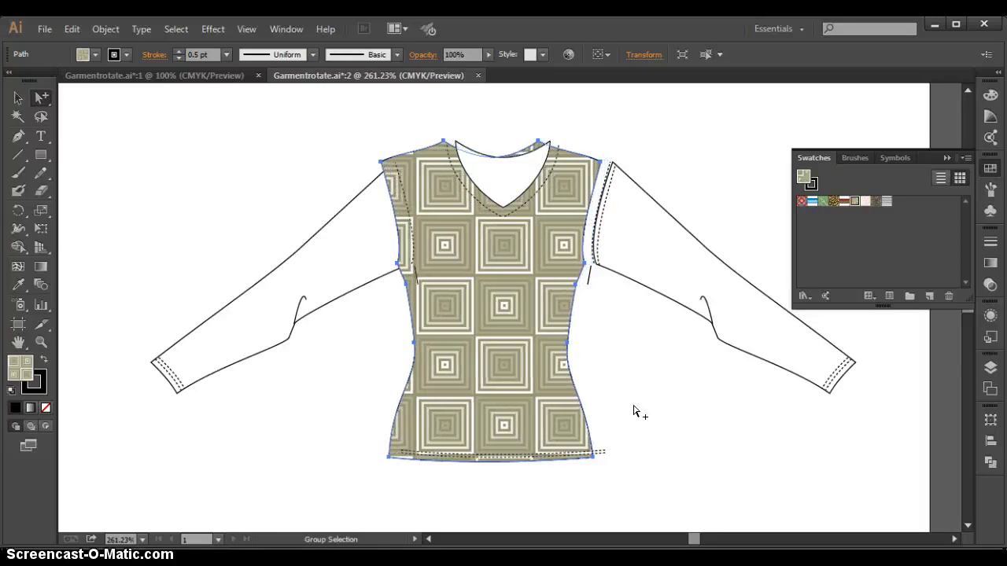
pyautogui.press('Left')
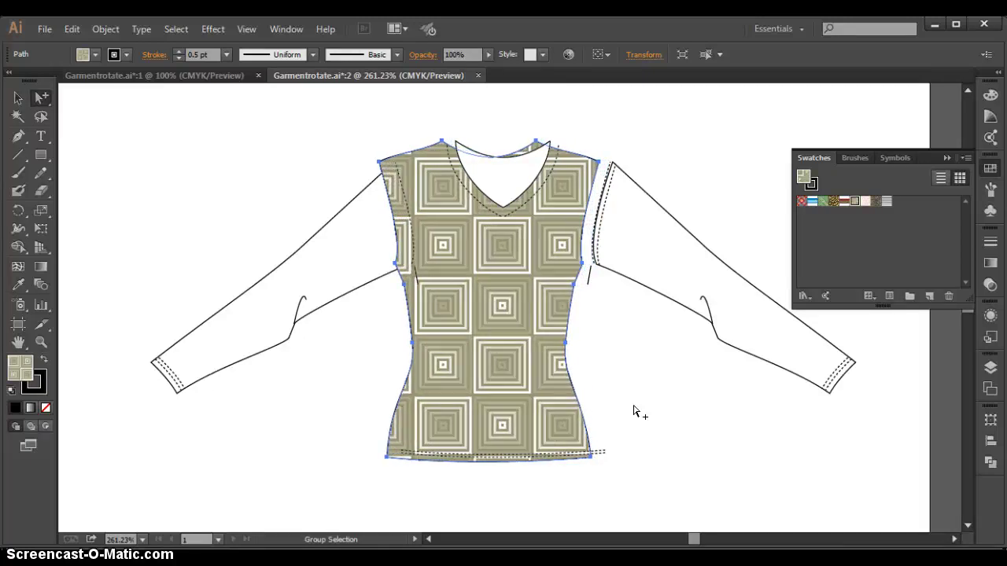
pyautogui.press('Right')
pyautogui.press('Right')
pyautogui.press('Right')
pyautogui.press('Right')
pyautogui.press('Right')
pyautogui.press('Right')
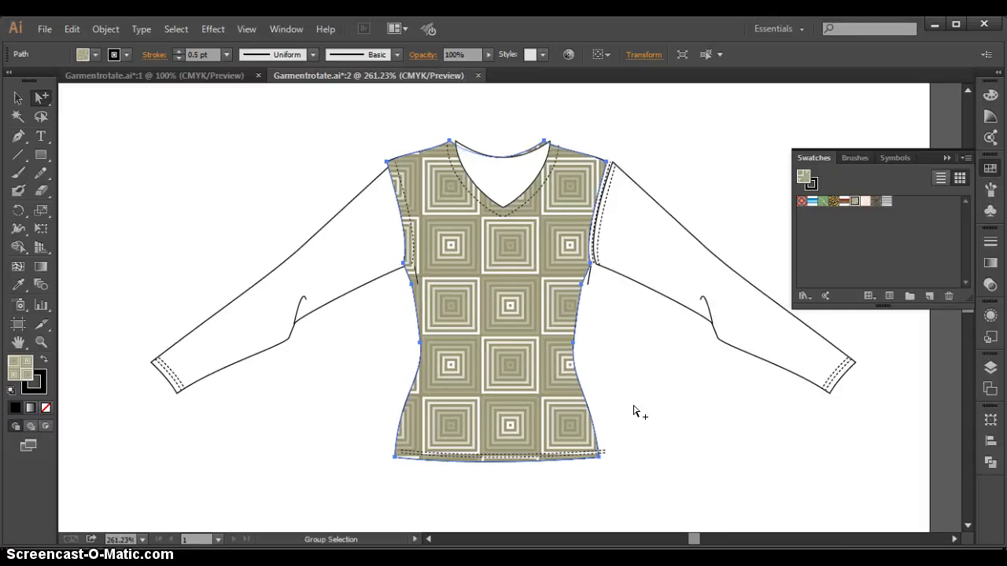
pyautogui.press('Right')
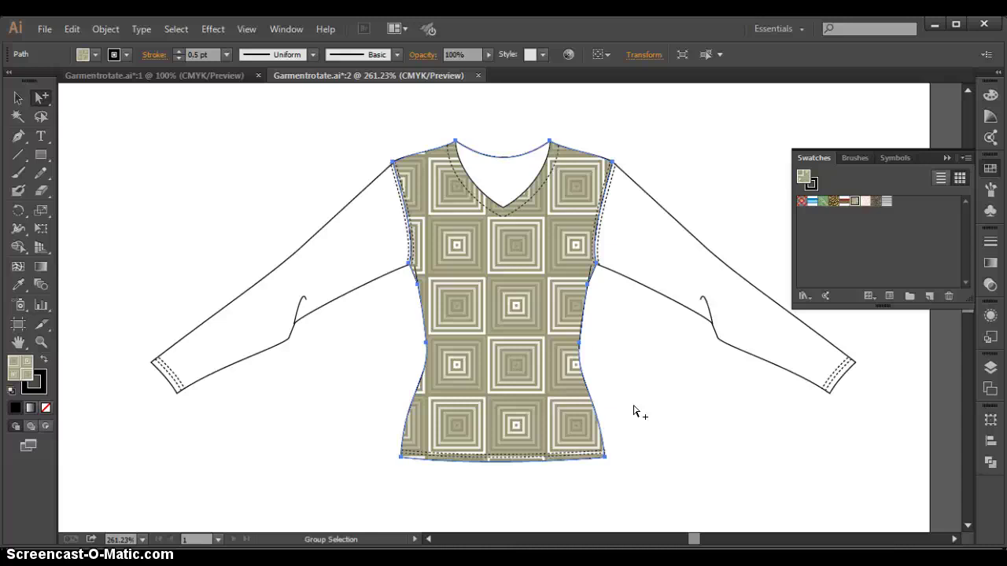
# - Shift only the pattern fill sideways inside the body shape until a column of squares is centred beneath the V-neck
pyautogui.hotkey('`', 'Left')
pyautogui.hotkey('`', 'Left')
pyautogui.hotkey('`', 'Left')
pyautogui.hotkey('`', 'Left')
pyautogui.hotkey('`', 'Left')
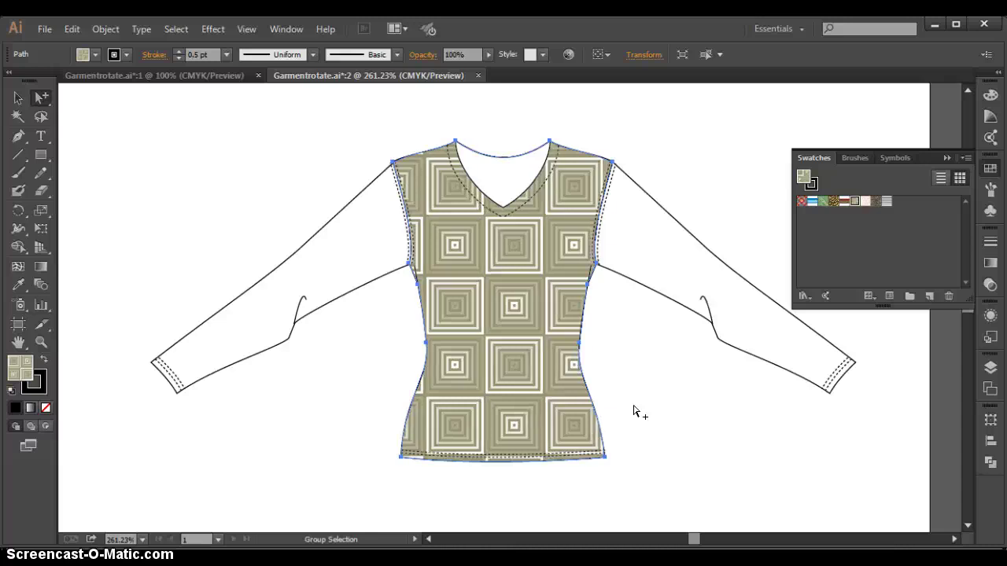
pyautogui.hotkey('`', 'Left')
pyautogui.hotkey('`', 'Left')
pyautogui.hotkey('`', 'Left')
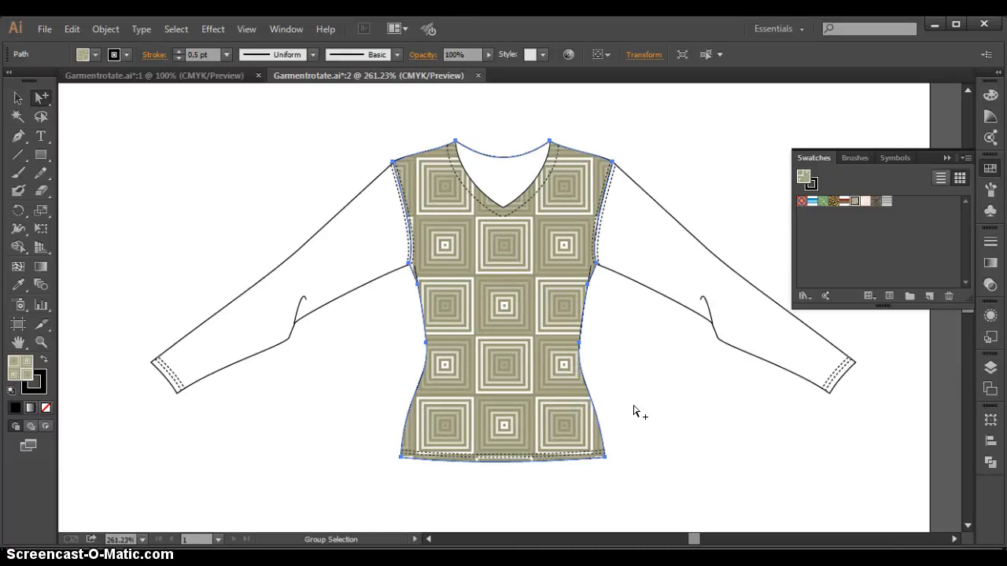
pyautogui.hotkey('`', 'Left')
pyautogui.hotkey('`', 'Left')
pyautogui.hotkey('`', 'Left')
pyautogui.hotkey('`', 'Left')
pyautogui.hotkey('`', 'Left')
pyautogui.hotkey('`', 'Left')
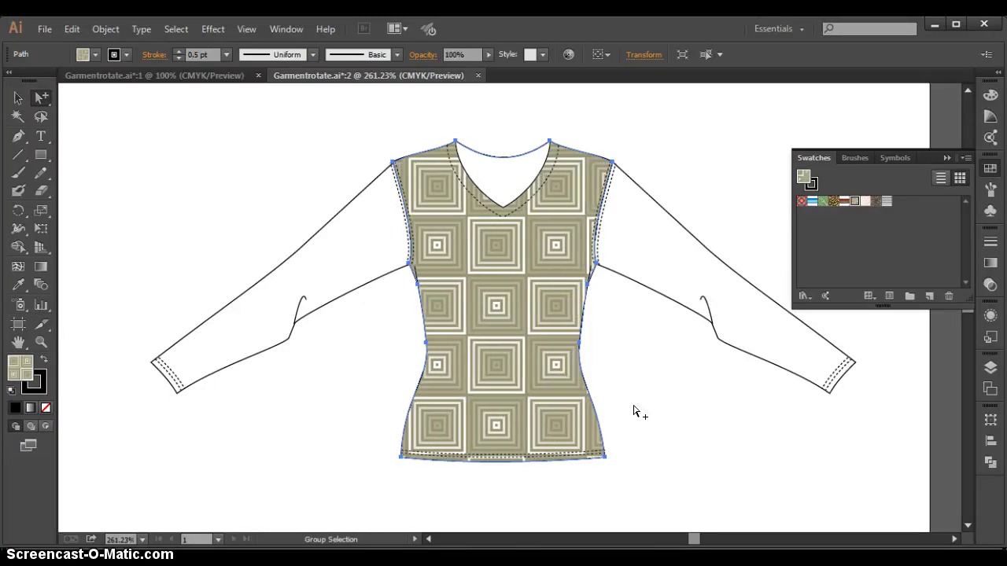
pyautogui.hotkey('`', 'Left')
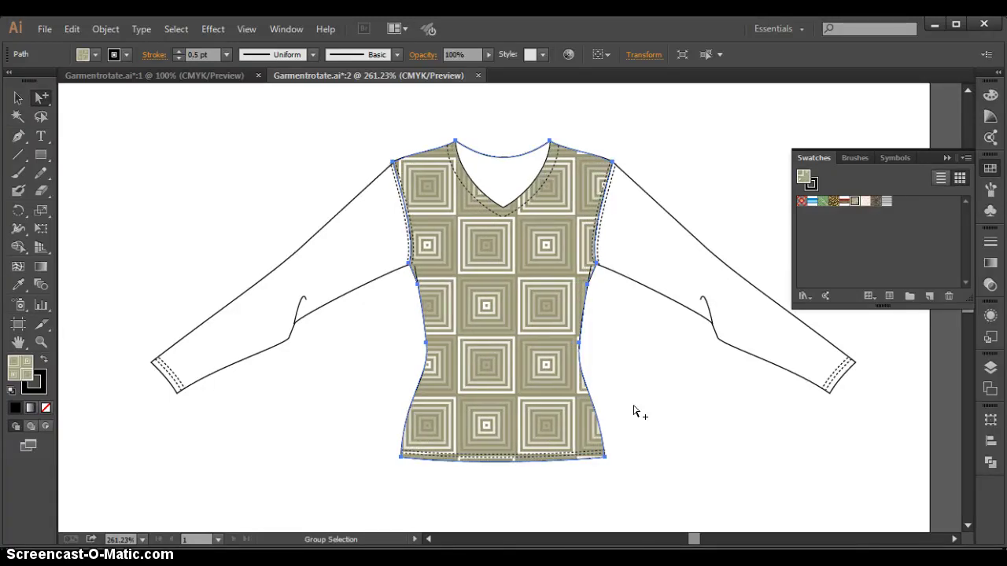
pyautogui.hotkey('shift', '`', 'Left')
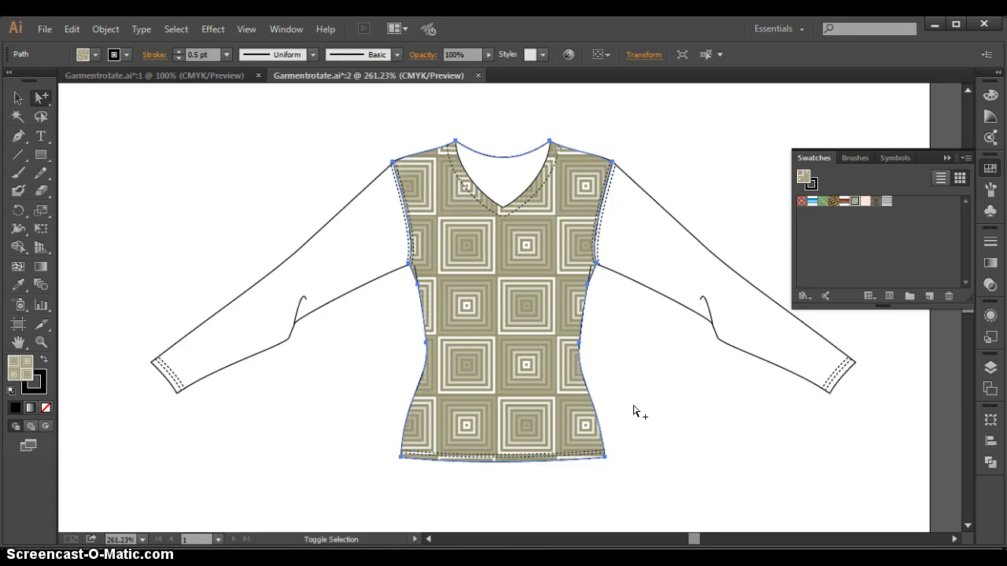
pyautogui.hotkey('shift', '`', 'Left')
pyautogui.hotkey('shift', '`', 'Left')
pyautogui.hotkey('shift', '`', 'Left')
pyautogui.hotkey('shift', '`', 'Left')
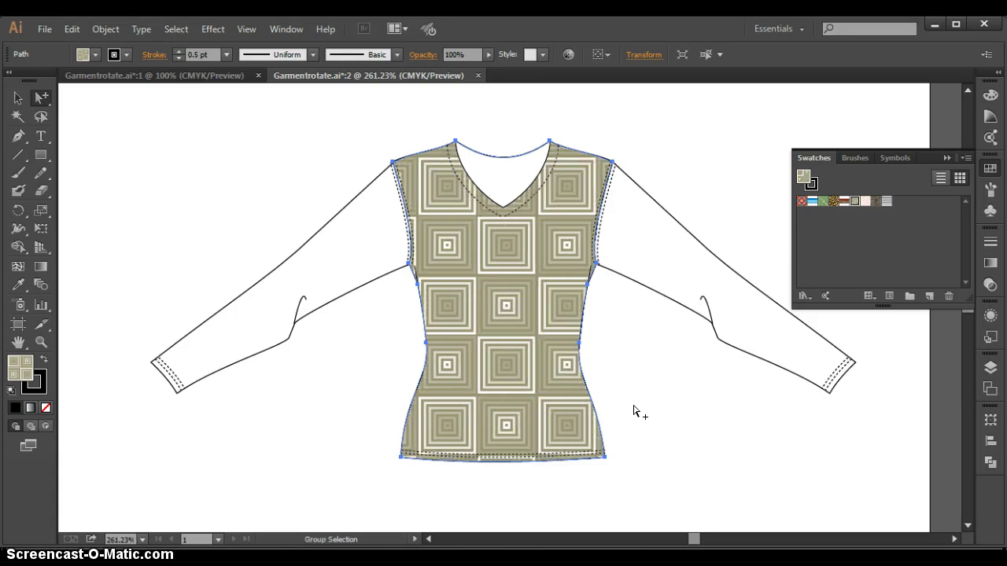
pyautogui.hotkey('`', 'Left')
pyautogui.hotkey('`', 'Left')
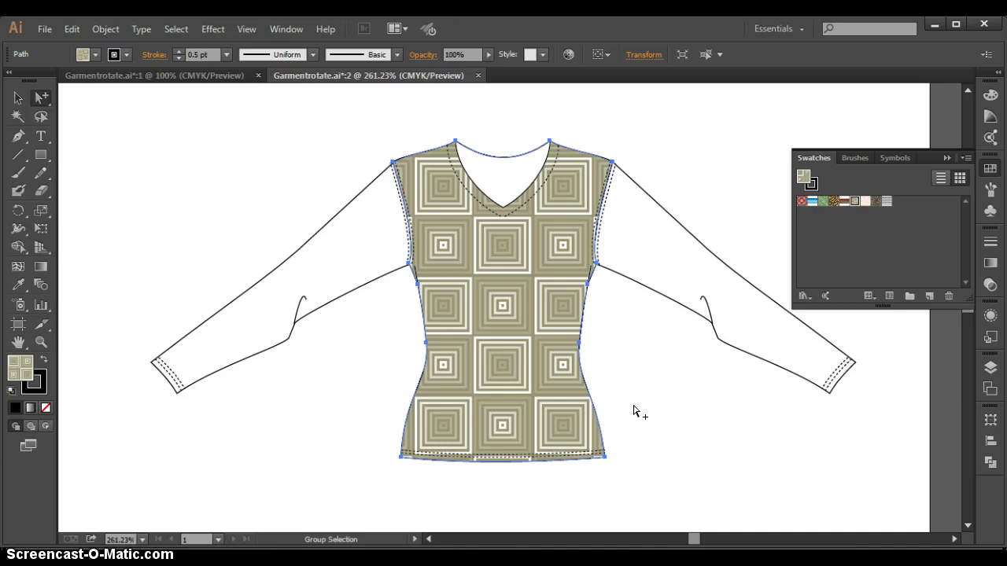
pyautogui.hotkey('`', 'Right')
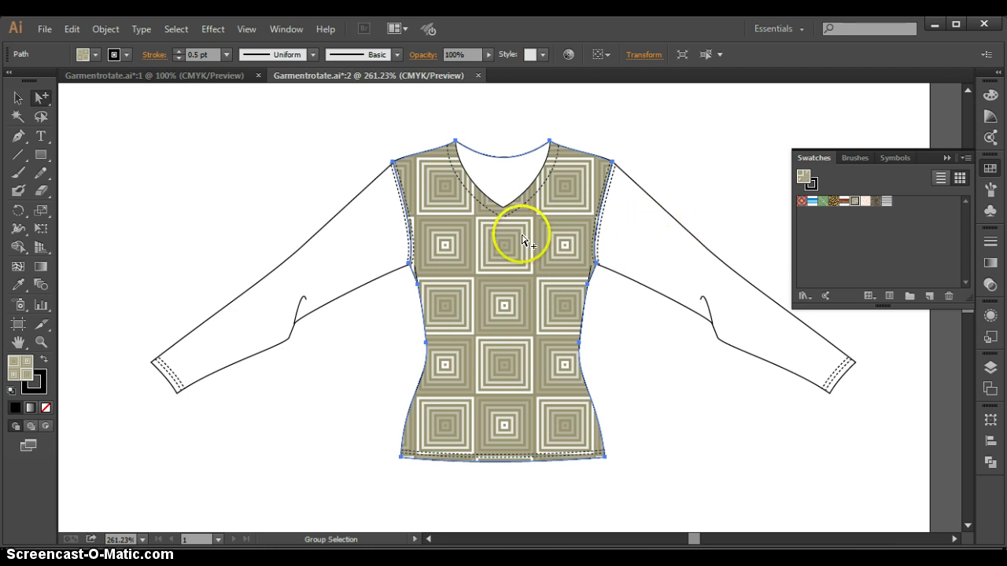
# - Select the outline of the right-hand sleeve and copy the body's square pattern fill onto it with the Eyedropper
pyautogui.click(683, 230)
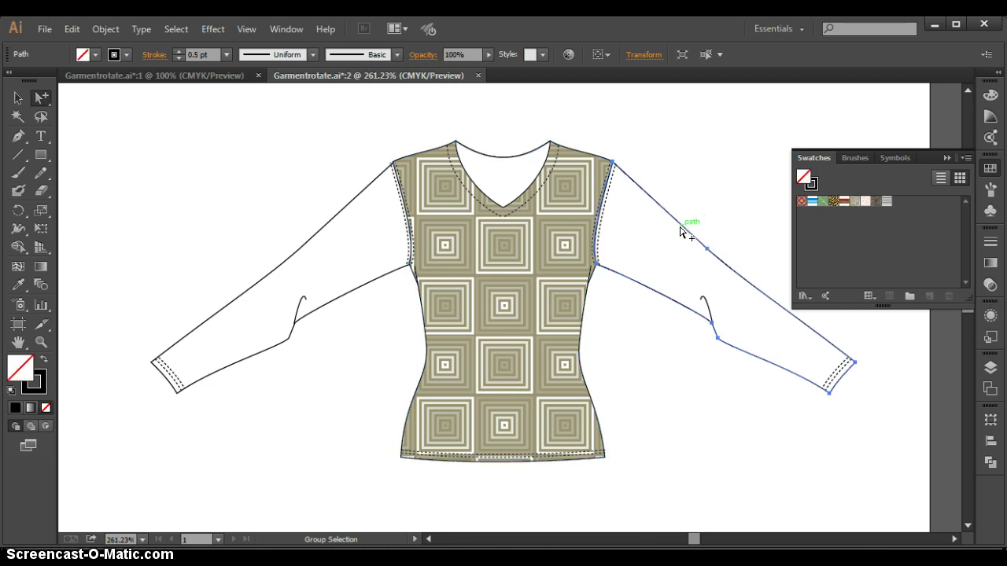
pyautogui.click(708, 202)
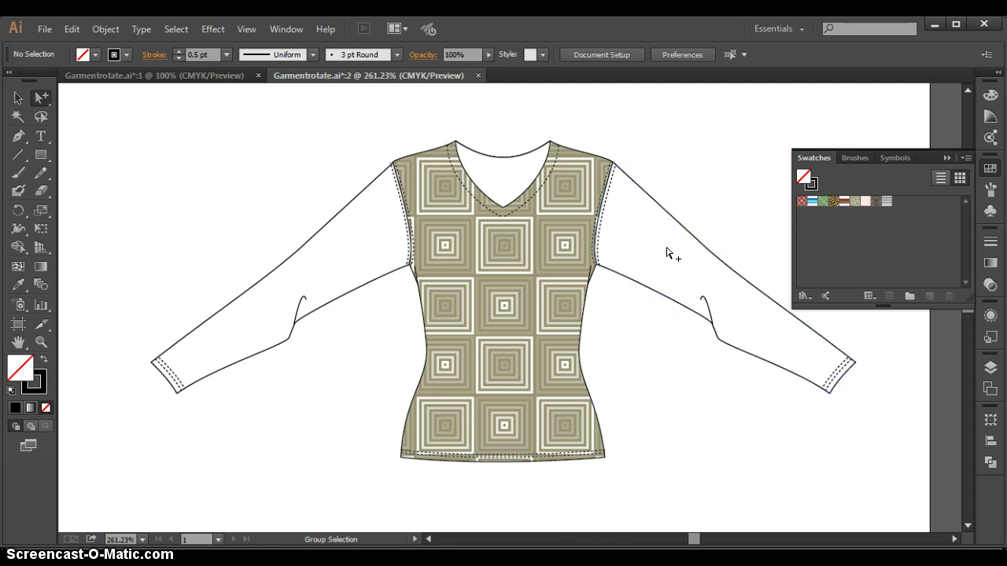
pyautogui.click(669, 248)
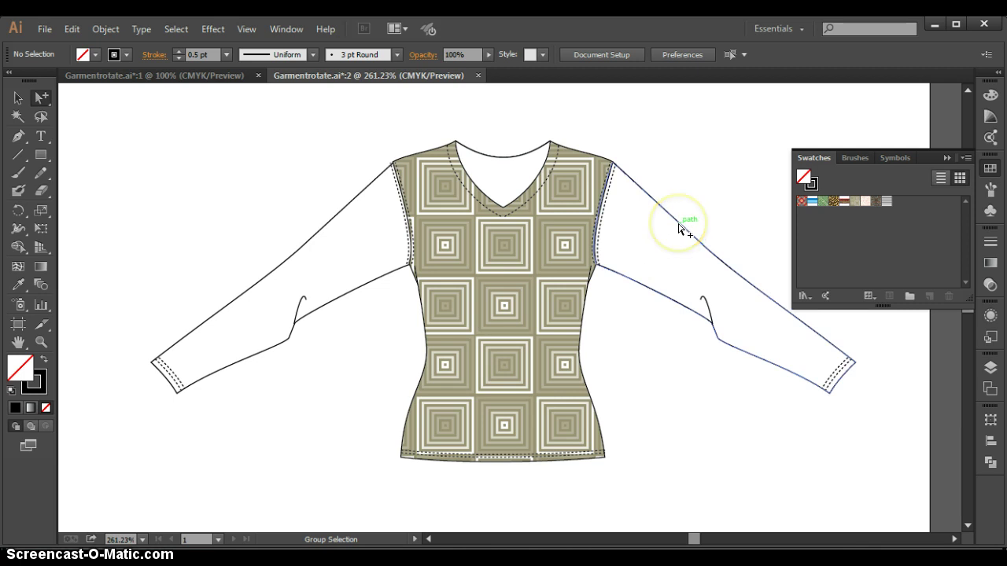
pyautogui.click(680, 226)
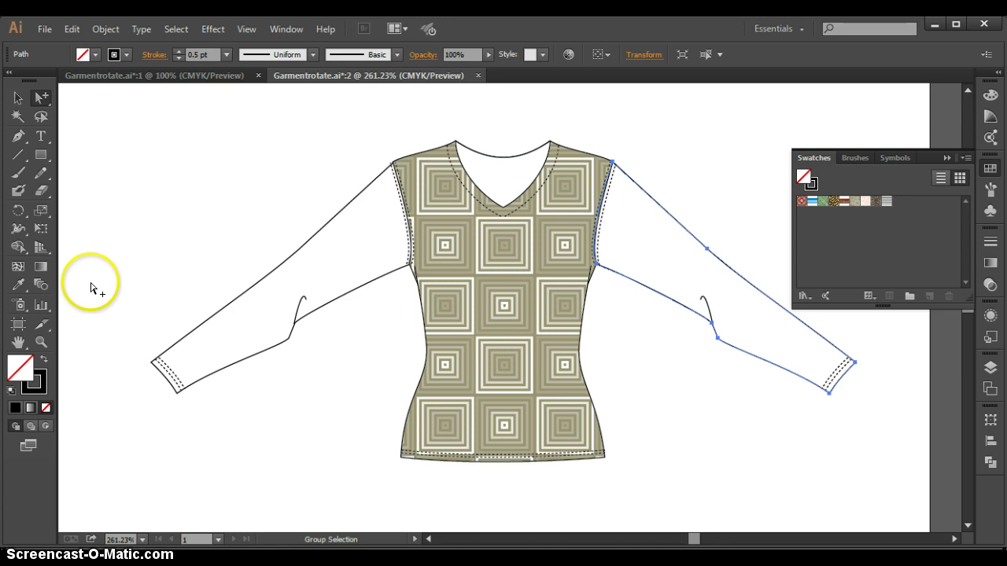
pyautogui.click(14, 287)
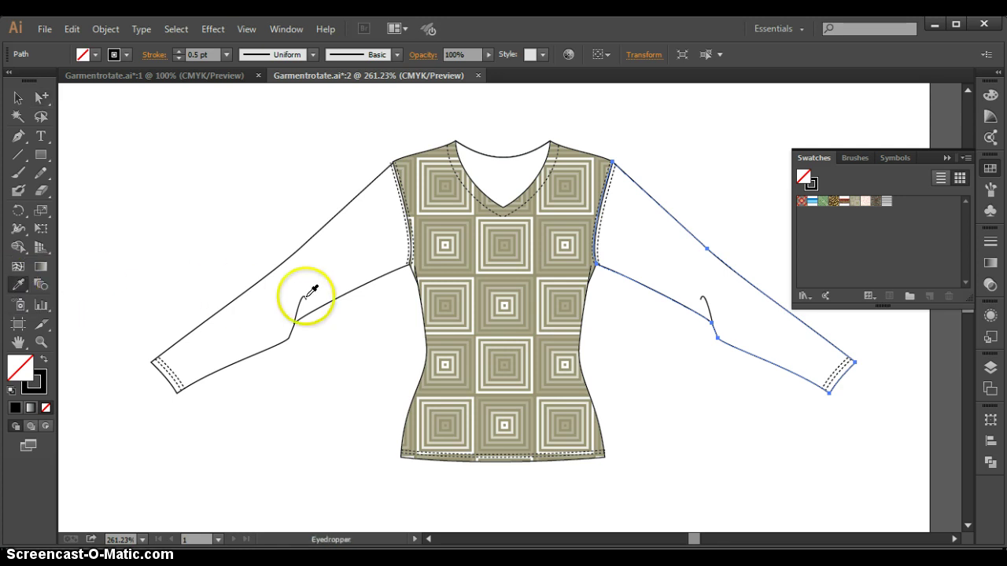
pyautogui.click(499, 293)
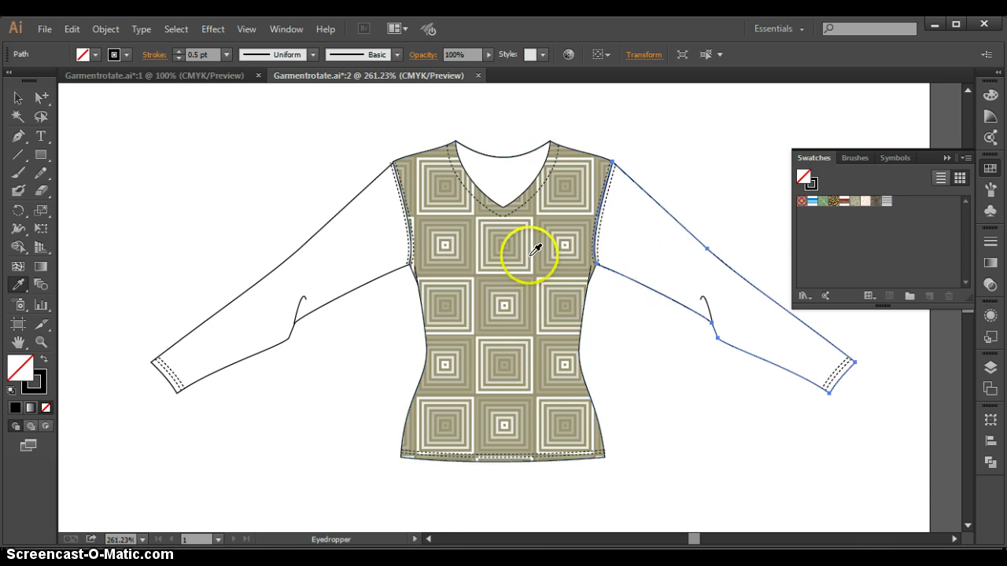
pyautogui.click(507, 268)
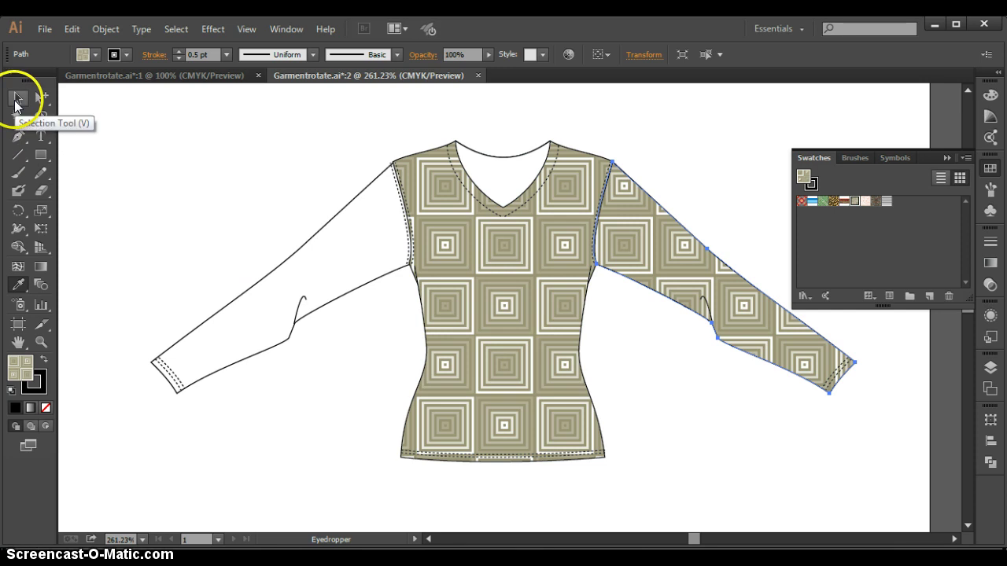
# - Start a numeric rotation of the selected right-hand sleeve and set its angle to 50°
pyautogui.click(41, 97)
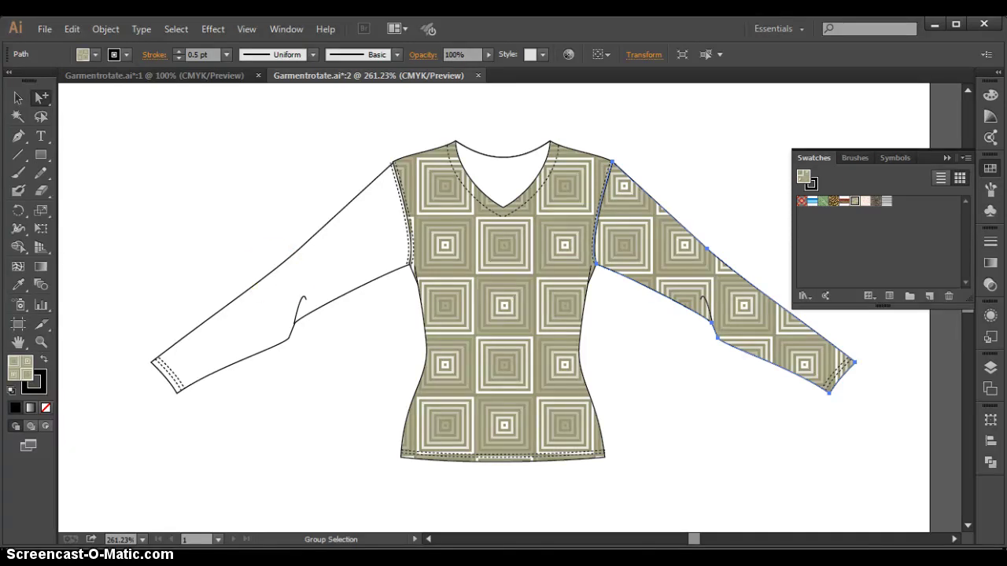
pyautogui.click(18, 211)
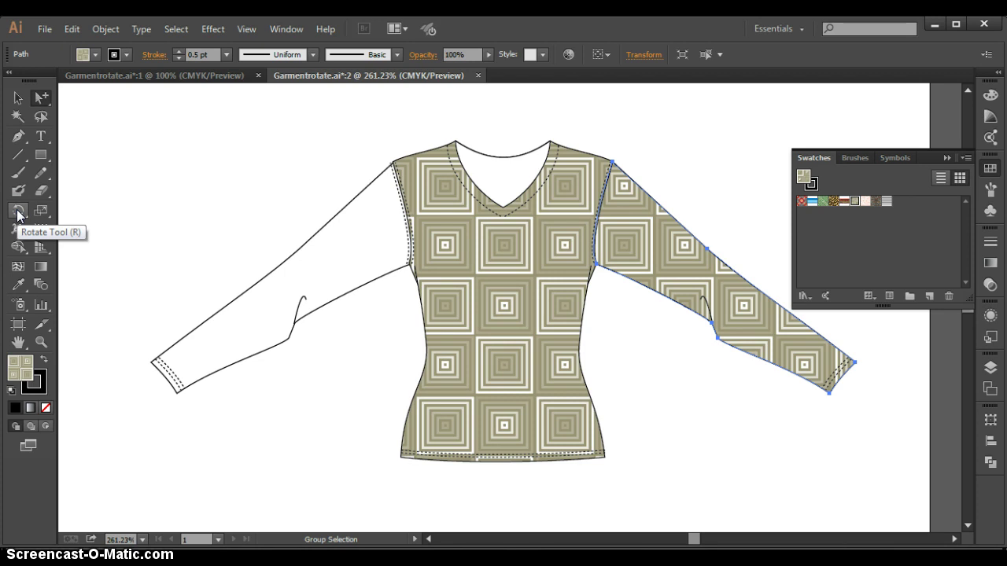
pyautogui.click(18, 211)
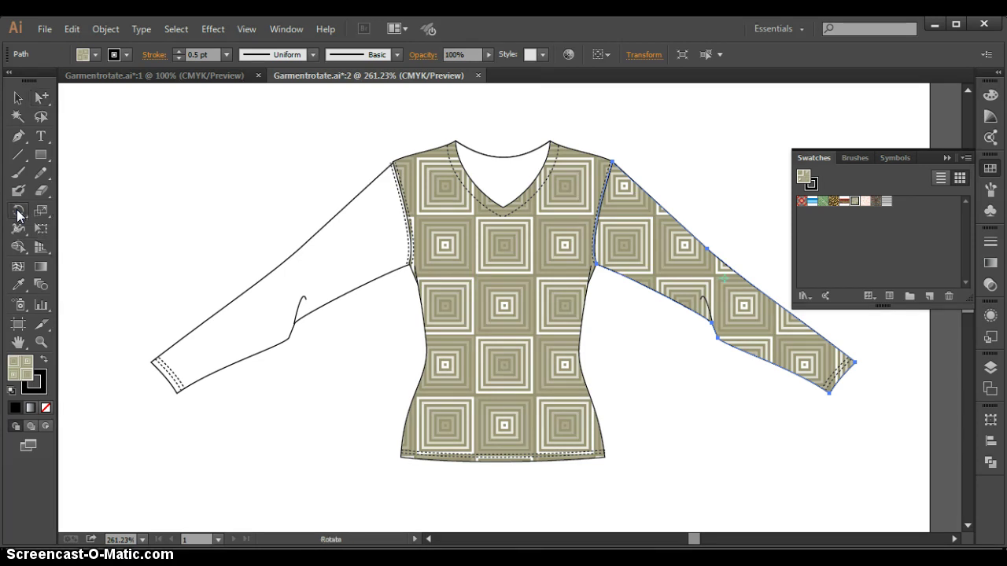
pyautogui.doubleClick(18, 210)
pyautogui.moveTo(441, 193); pyautogui.dragTo(291, 186)
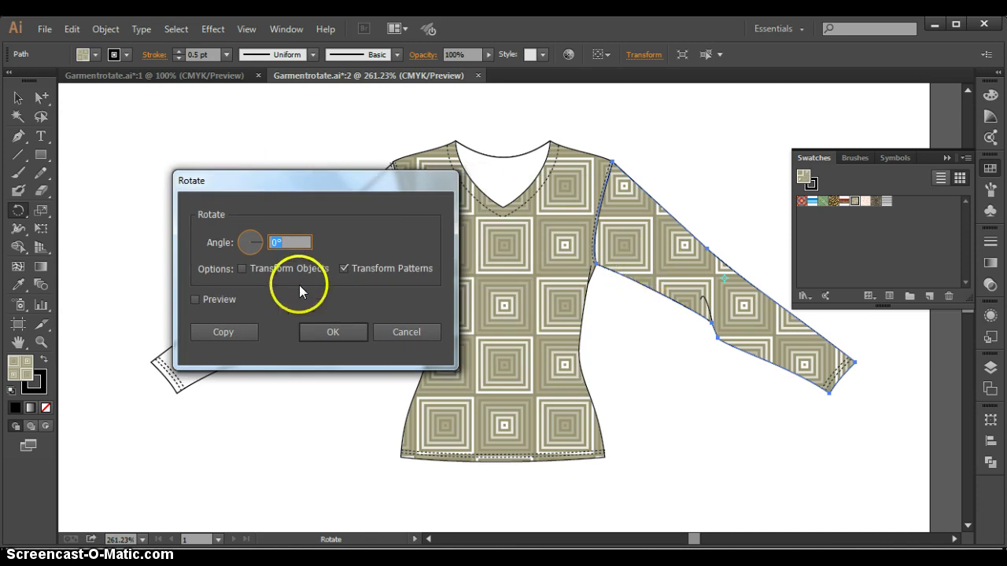
pyautogui.click(274, 243)
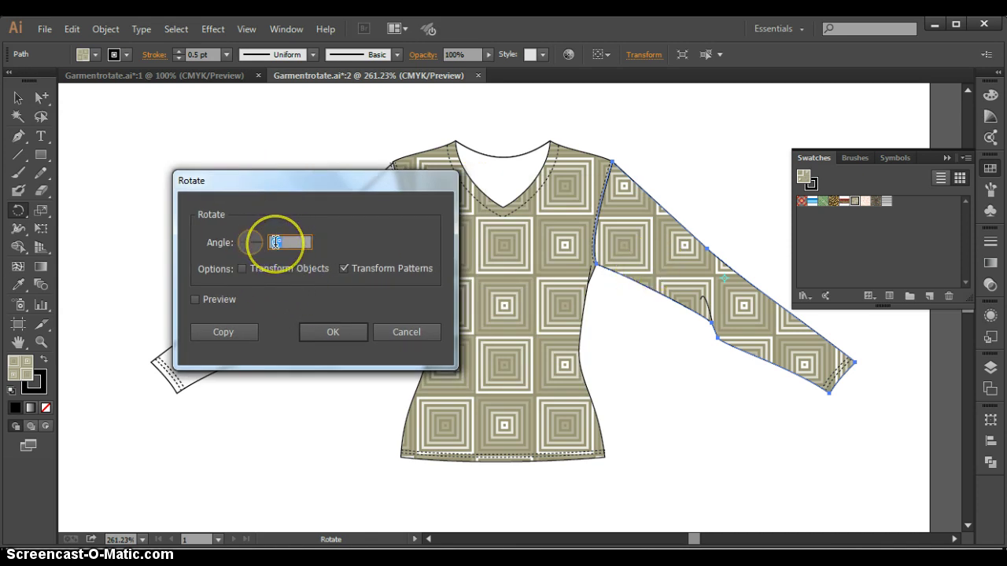
pyautogui.write('50')
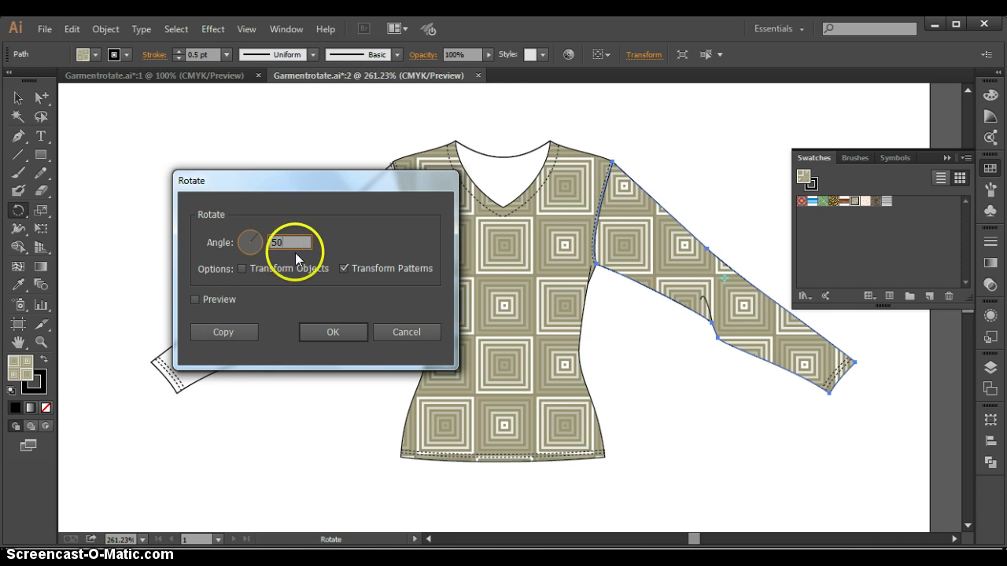
# - Apply the 50° rotation with preview on, transforming only the sleeve's pattern and not the sleeve object
pyautogui.click(241, 269)
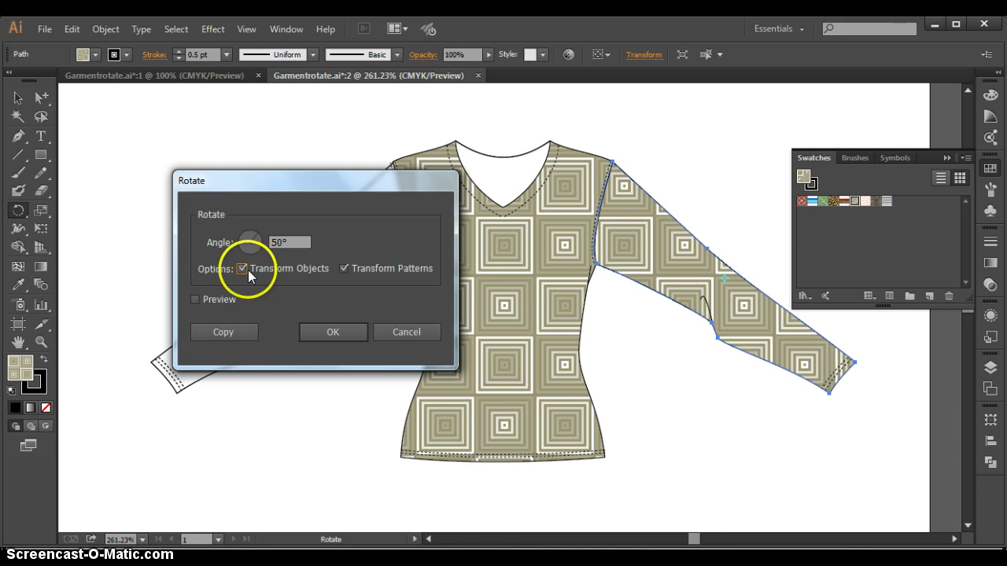
pyautogui.click(343, 269)
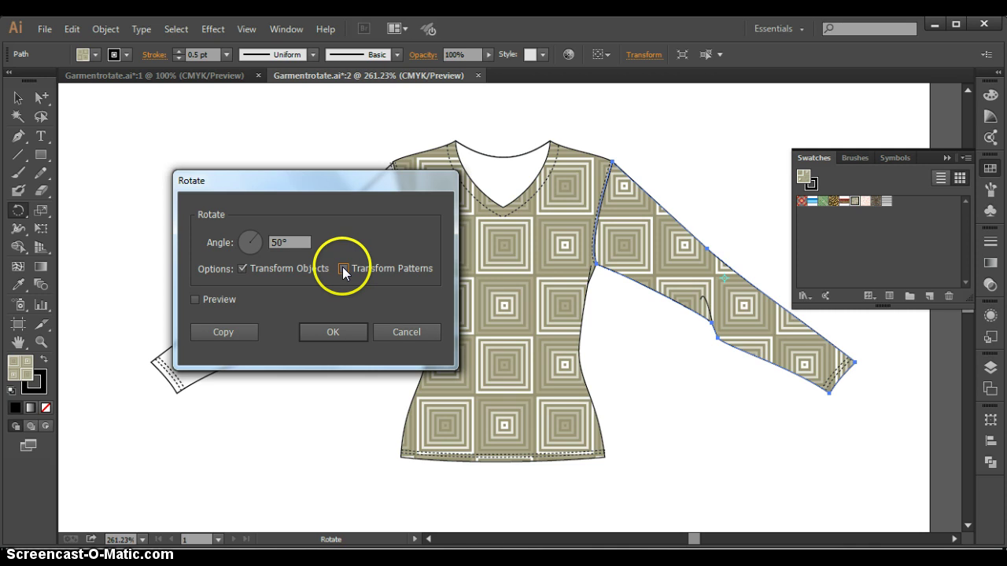
pyautogui.click(343, 269)
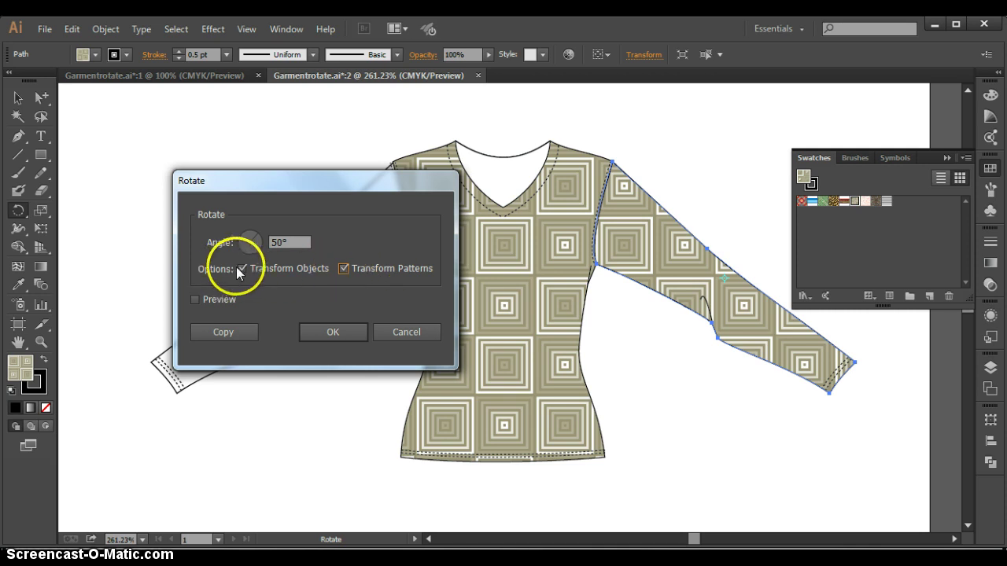
pyautogui.click(242, 269)
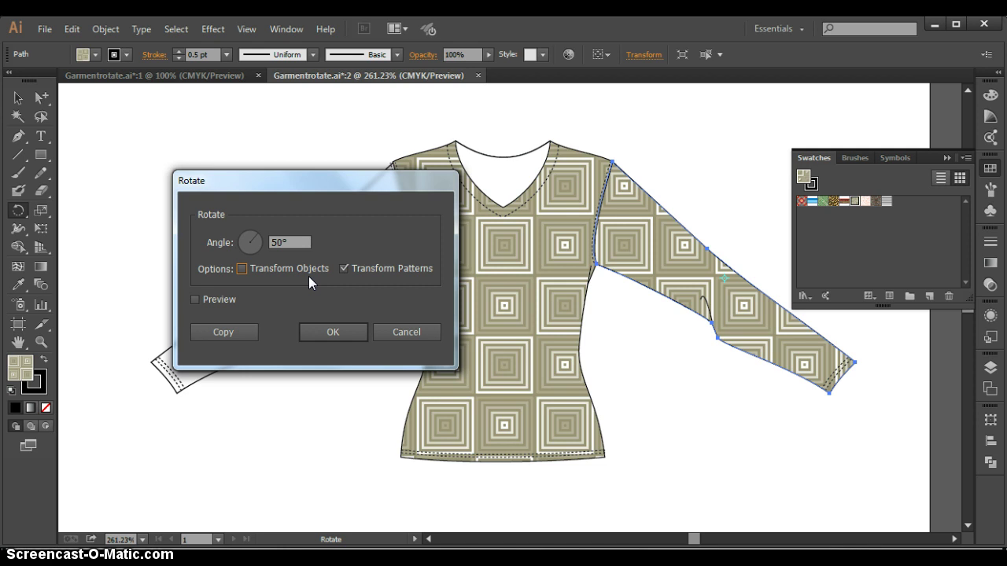
pyautogui.click(194, 300)
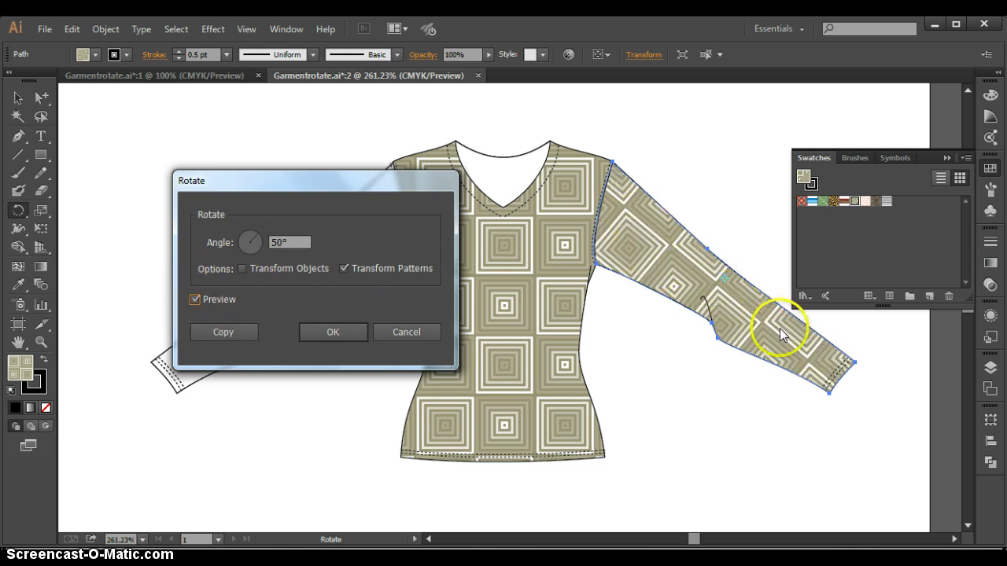
pyautogui.doubleClick(285, 242)
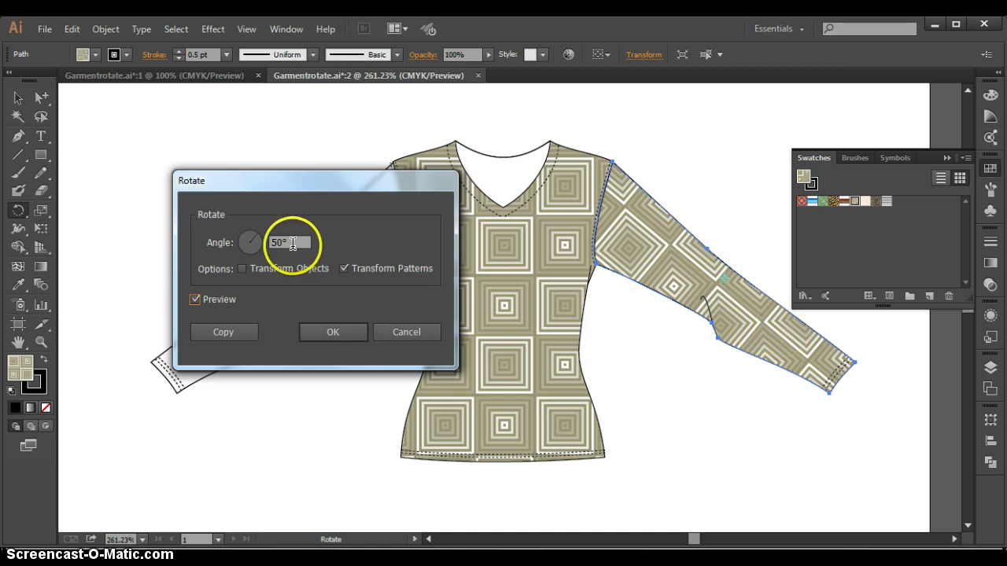
pyautogui.write('5')
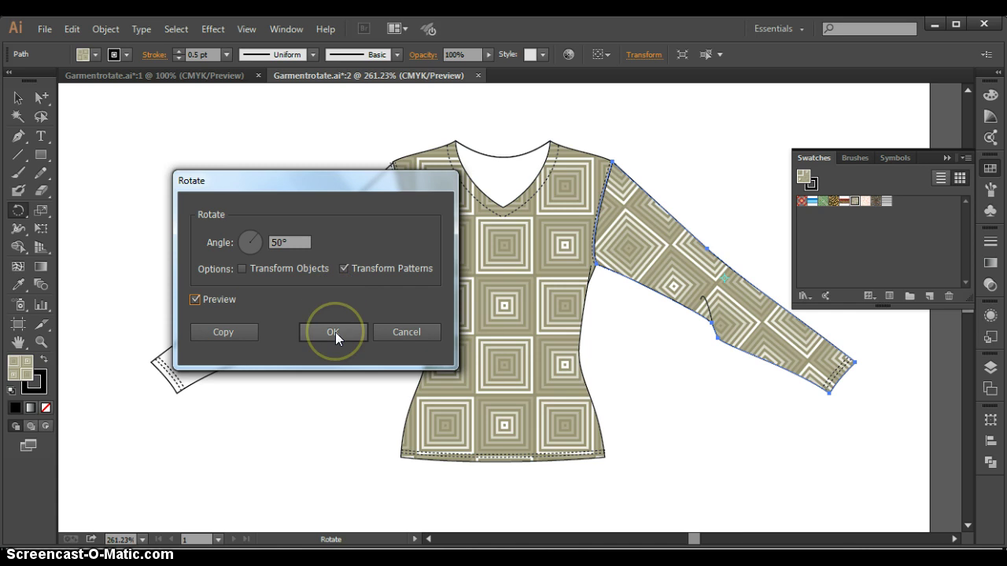
pyautogui.click(335, 332)
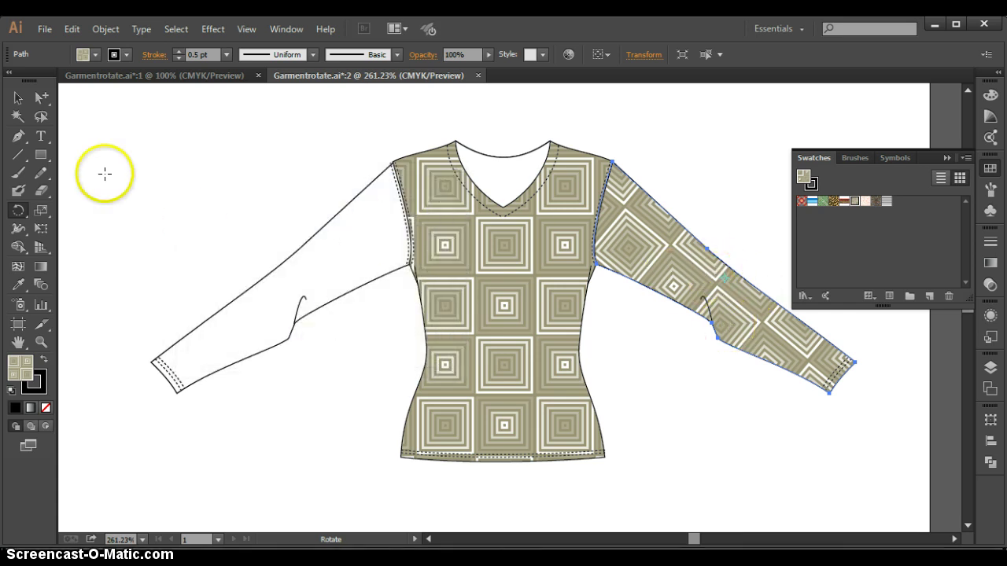
# - Select the outline of the left-hand sleeve and copy the body's square pattern fill onto it with the Eyedropper
pyautogui.click(42, 98)
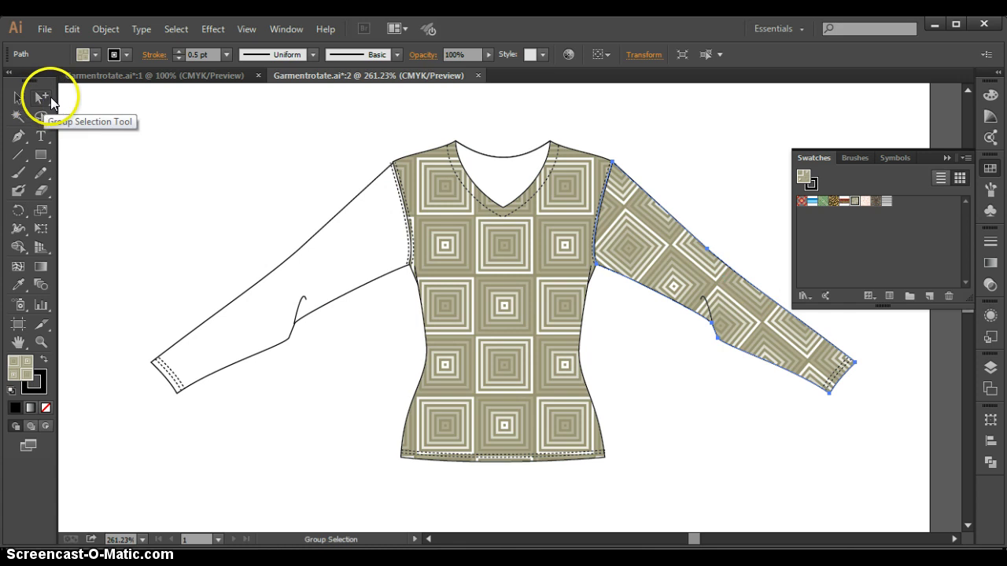
pyautogui.click(275, 269)
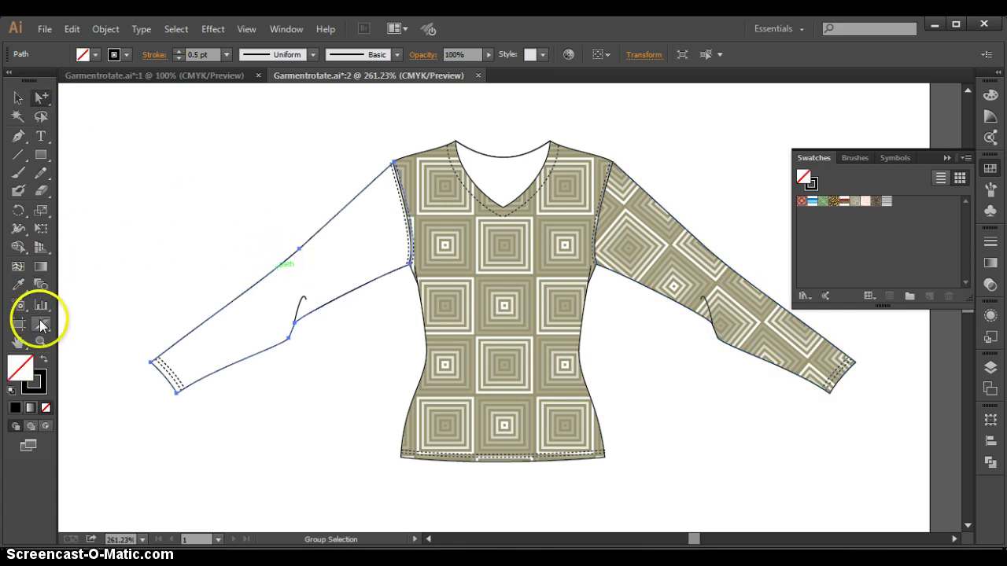
pyautogui.click(19, 285)
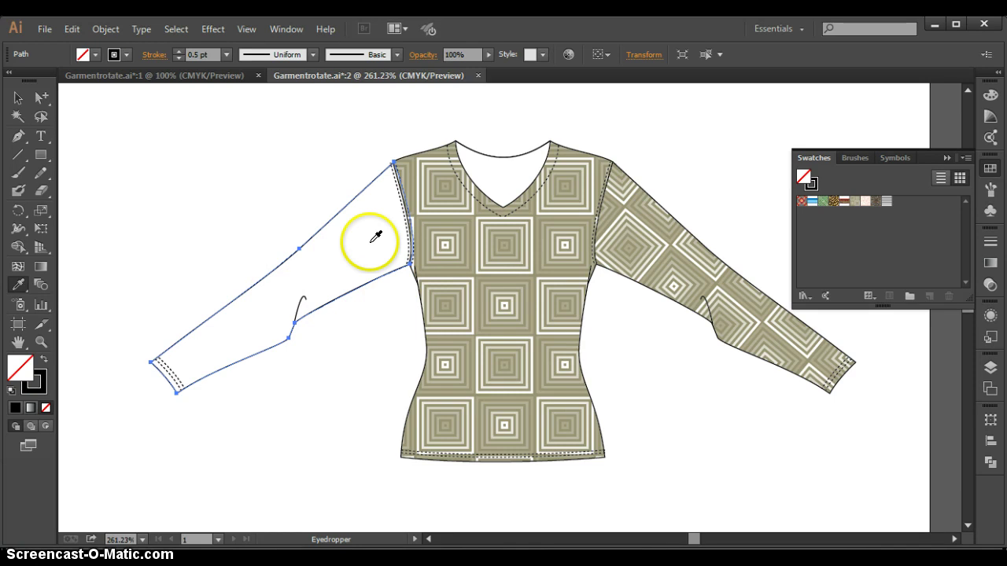
pyautogui.click(525, 309)
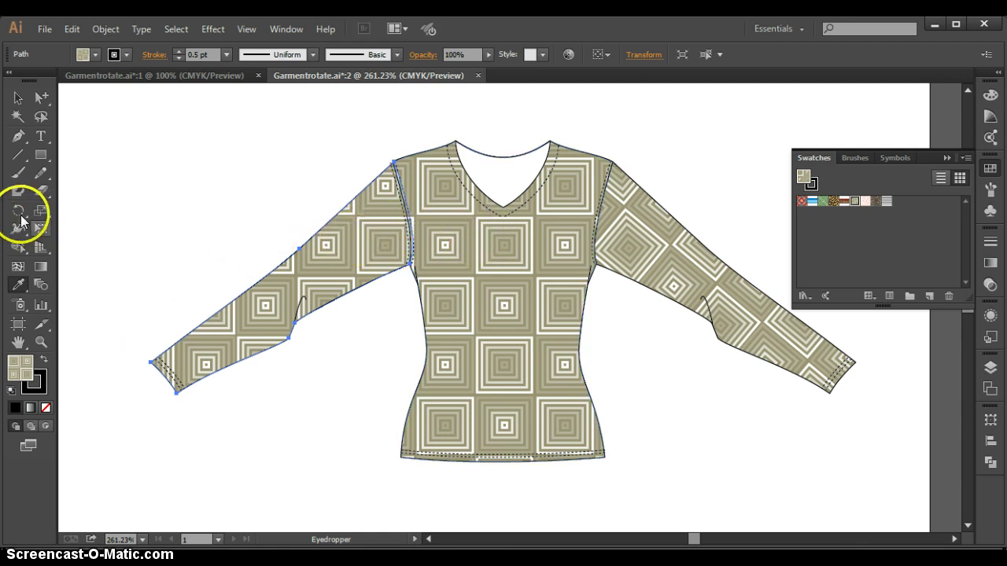
# - Rotate only the pattern fill of the left-hand sleeve by -50°, leaving the sleeve shape in place
pyautogui.click(17, 213)
pyautogui.doubleClick(17, 212)
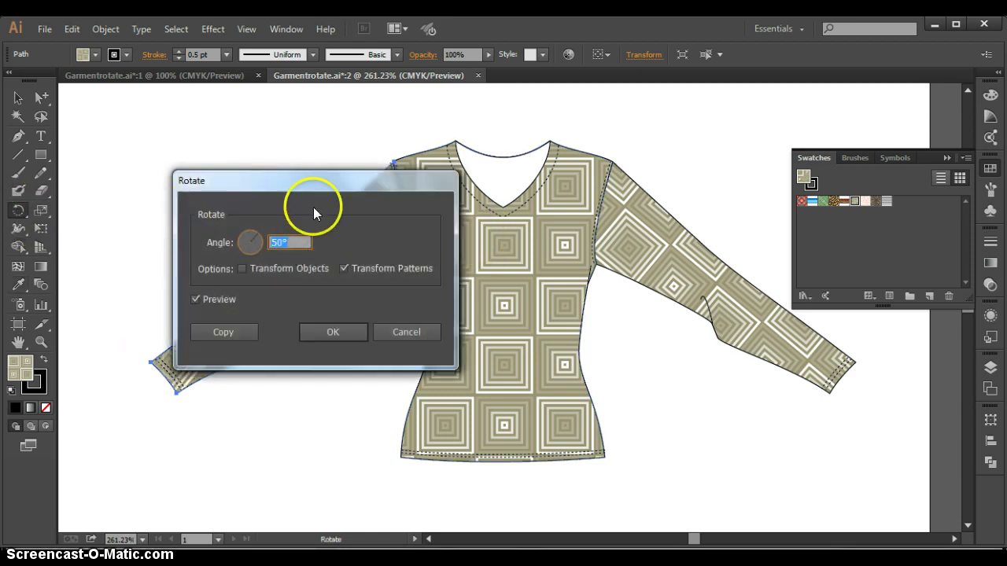
pyautogui.moveTo(298, 181); pyautogui.dragTo(504, 297)
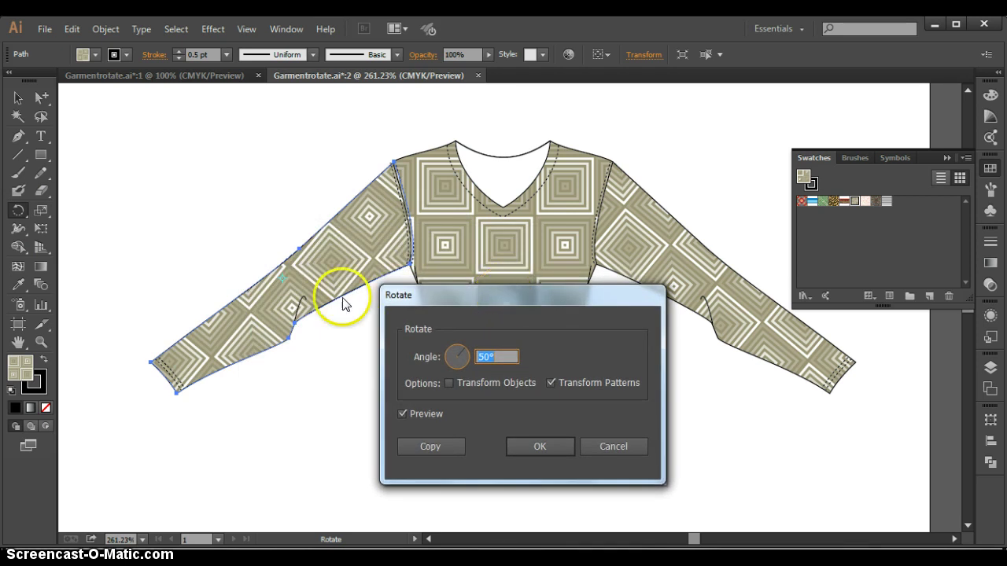
pyautogui.click(477, 358)
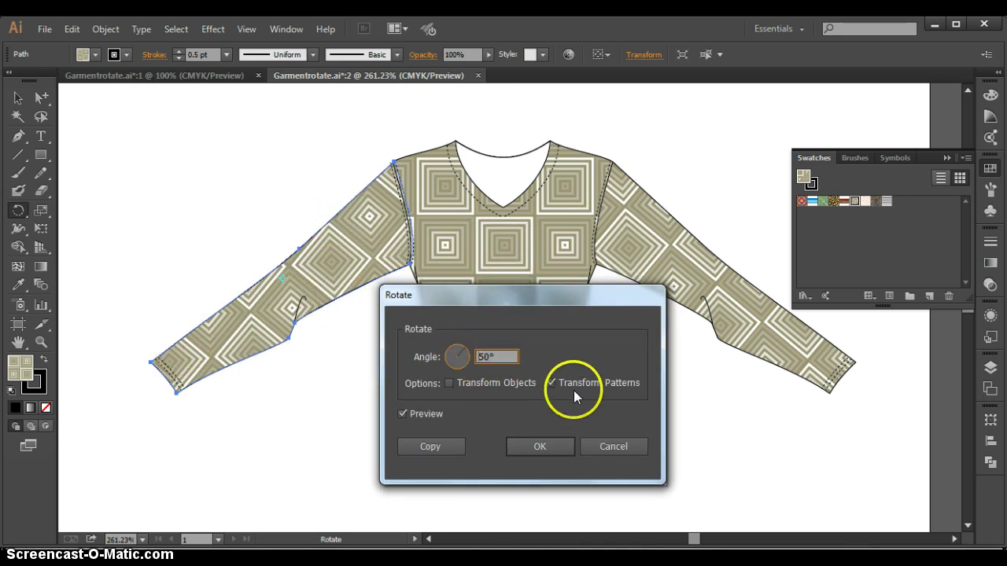
pyautogui.write('-')
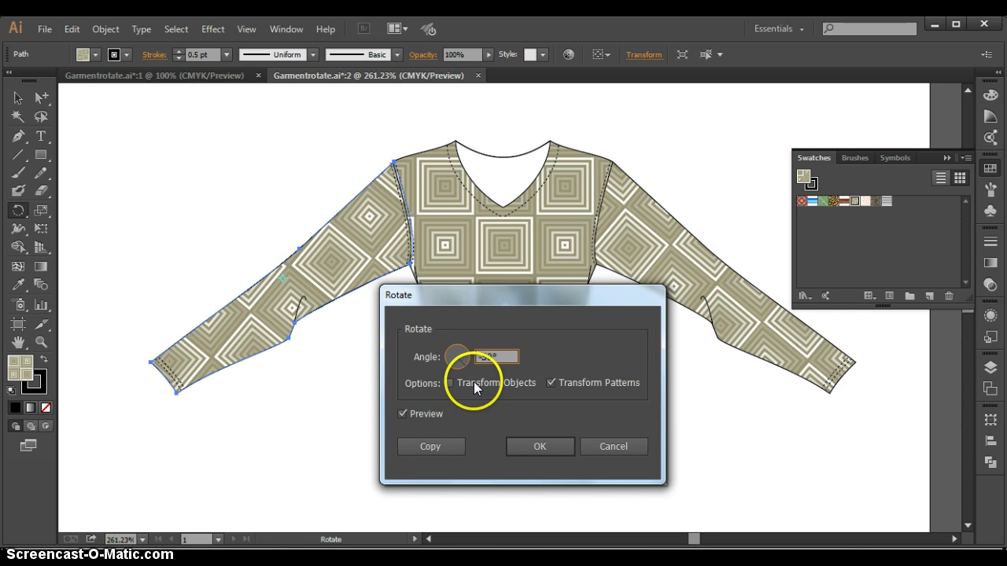
pyautogui.click(529, 444)
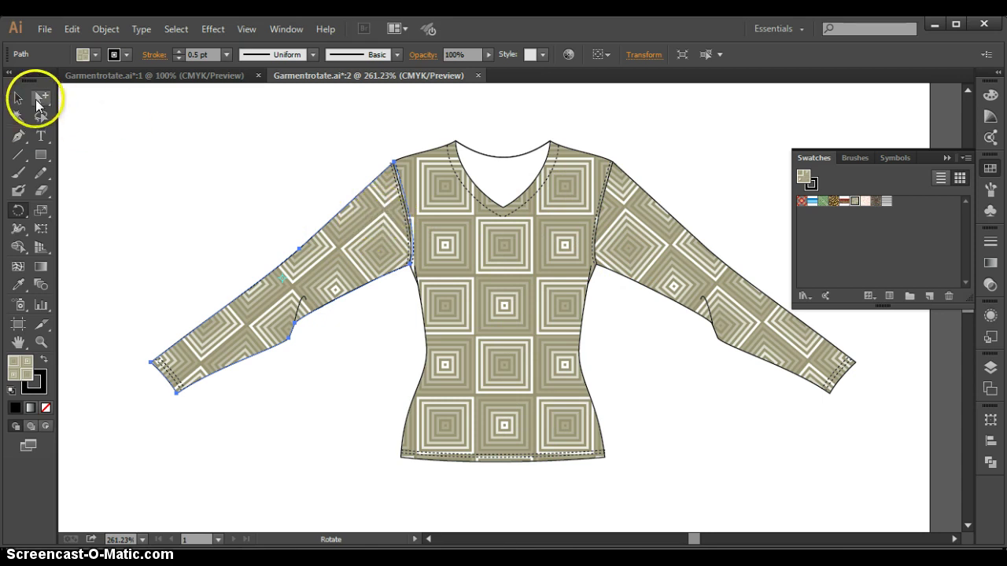
# - Shift only the pattern fill inside the left-hand sleeve until a row of squares runs along the sleeve
pyautogui.click(42, 99)
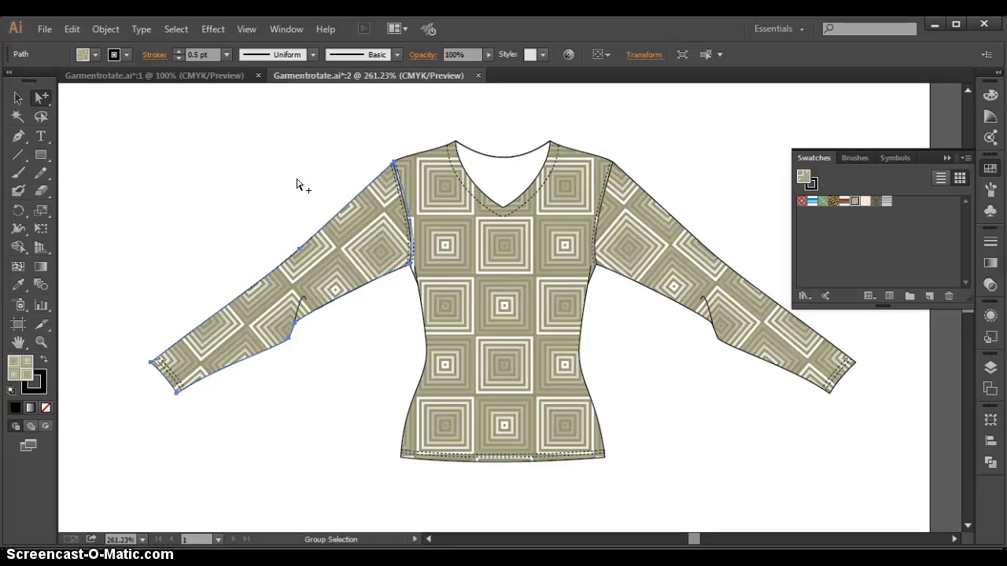
pyautogui.hotkey('`', 'Right')
pyautogui.hotkey('`', 'Right')
pyautogui.hotkey('`', 'Right')
pyautogui.hotkey('`', 'Right')
pyautogui.hotkey('`', 'Right')
pyautogui.hotkey('`', 'Right')
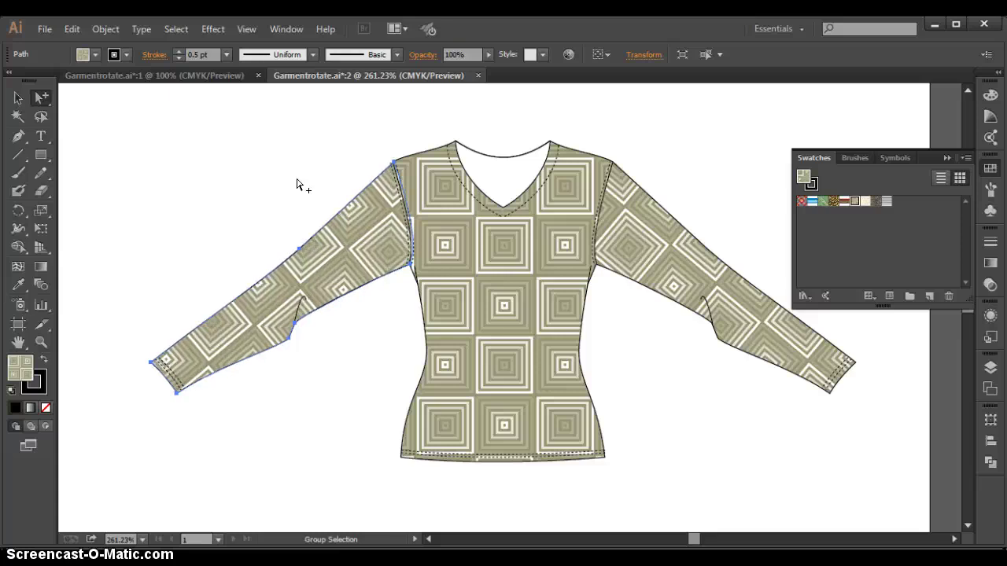
pyautogui.hotkey('`', 'Right')
pyautogui.hotkey('`', 'Right')
pyautogui.hotkey('`', 'Right')
pyautogui.hotkey('`', 'Right')
pyautogui.hotkey('`', 'Right')
pyautogui.hotkey('`', 'Right')
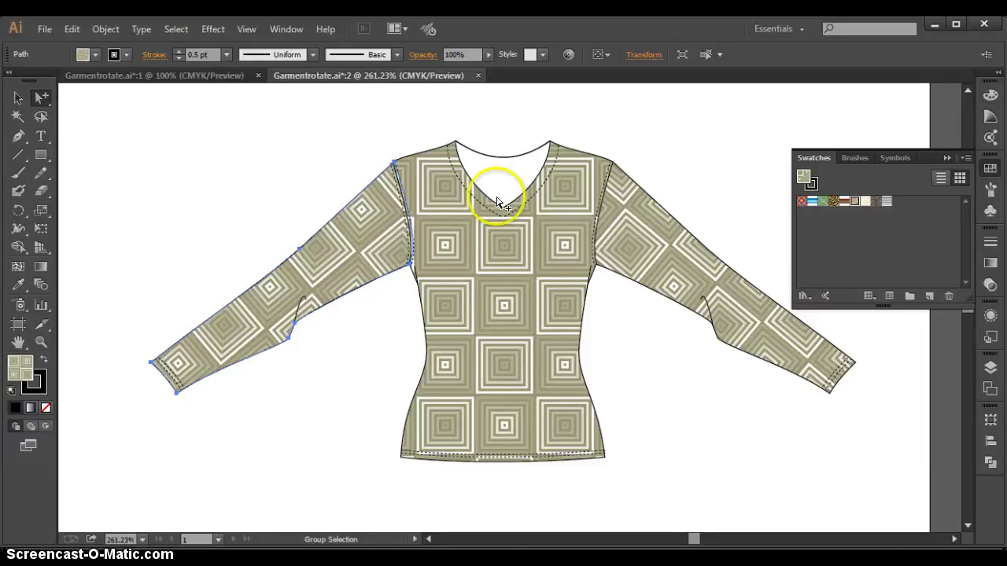
# - Shift only the pattern fill inside the right-hand sleeve until its row of squares mirrors the left-hand sleeve
pyautogui.click(650, 245)
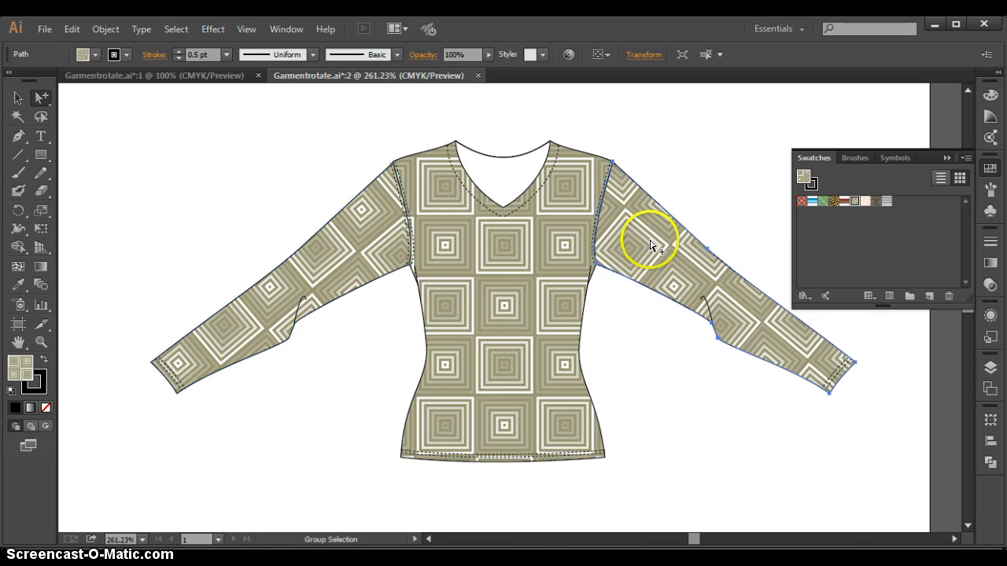
pyautogui.hotkey('`', 'Left')
pyautogui.hotkey('`', 'Left')
pyautogui.hotkey('`', 'Left')
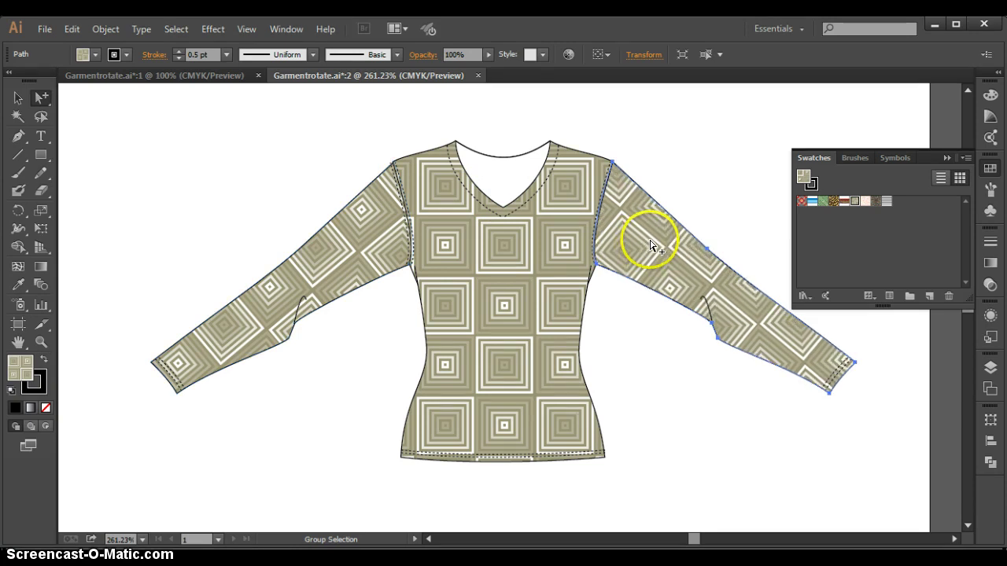
pyautogui.hotkey('`', 'Left')
pyautogui.hotkey('`', 'Left')
pyautogui.hotkey('`', 'Left')
pyautogui.hotkey('`', 'Left')
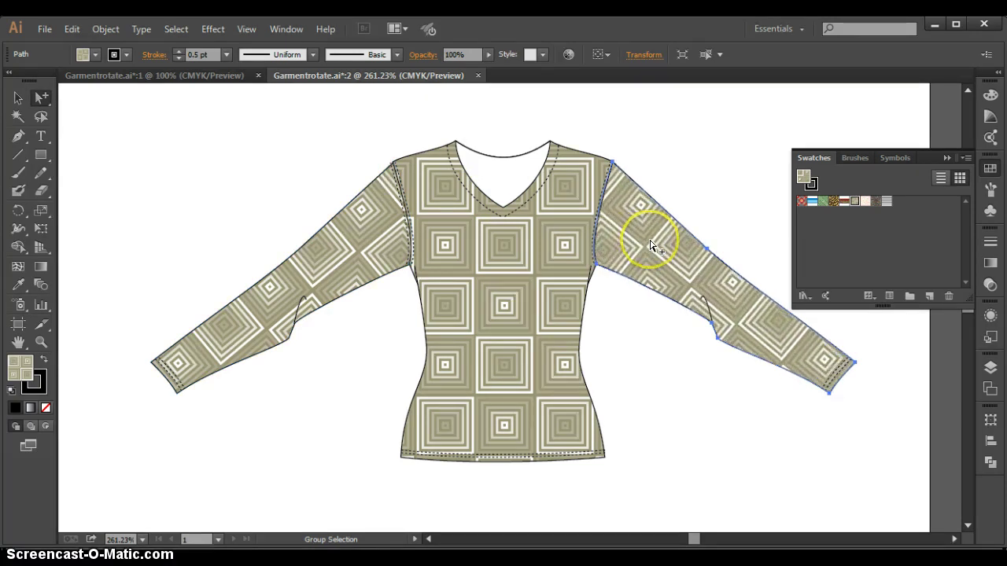
pyautogui.hotkey('`', 'Left')
pyautogui.hotkey('`', 'Left')
pyautogui.hotkey('`', 'Left')
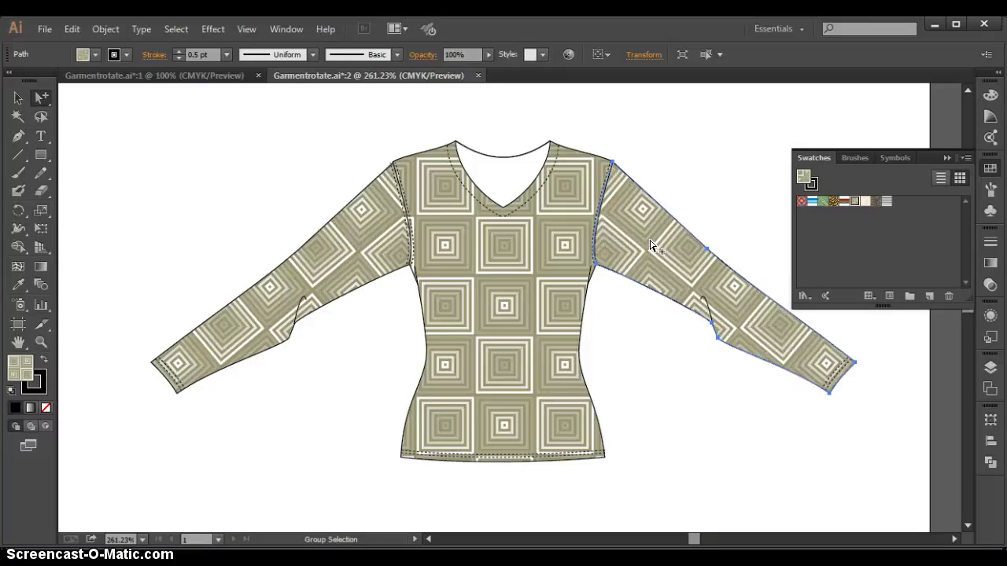
# - Select the garment's body and nudge only its pattern fill slightly to the left
pyautogui.click(643, 241)
pyautogui.click(505, 248)
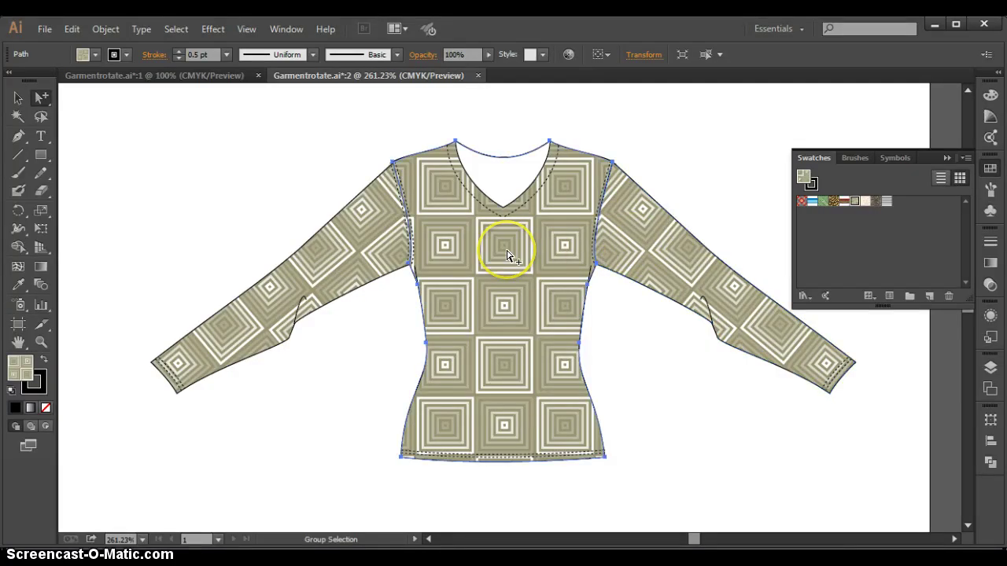
pyautogui.hotkey('`', 'Left')
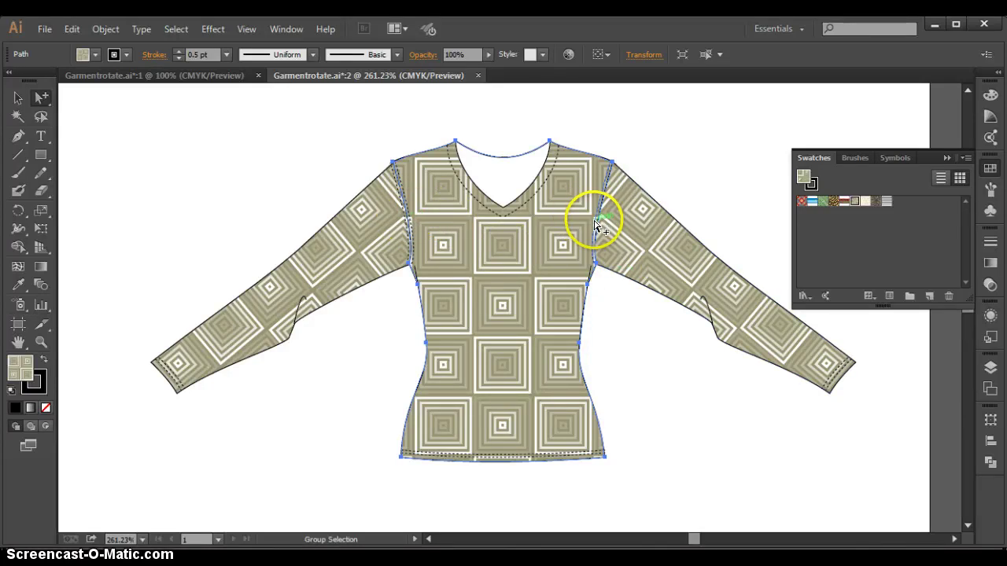
# - Try moving the right-hand sleeve downward and undo the displacement of its shape
pyautogui.click(637, 240)
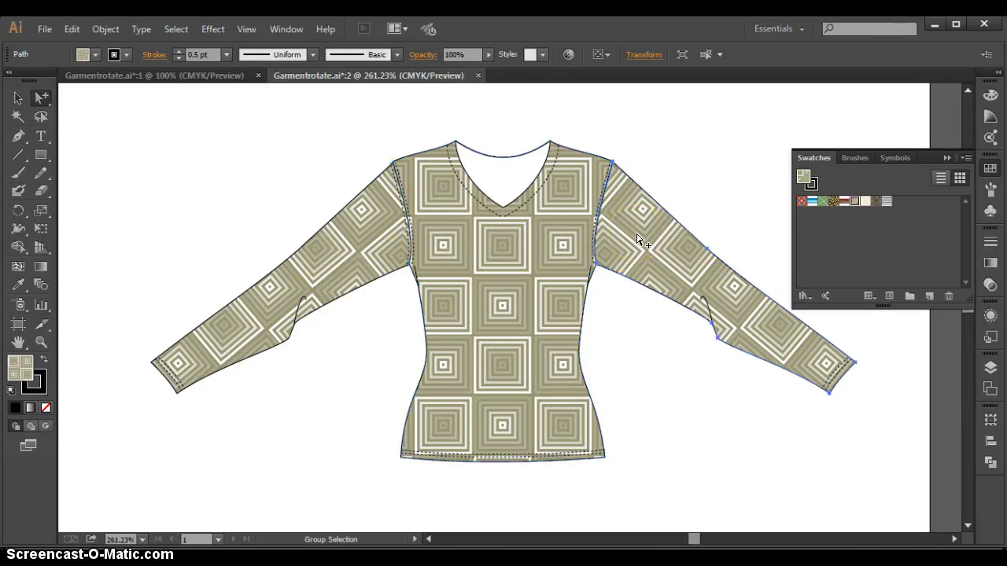
pyautogui.hotkey('shift', 'Down')
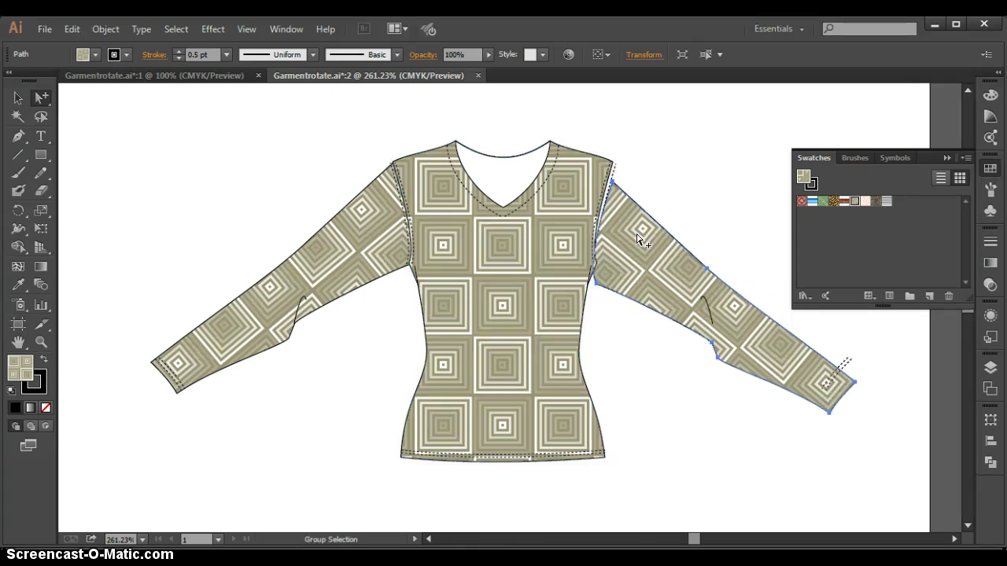
pyautogui.hotkey('ctrl', 'z')
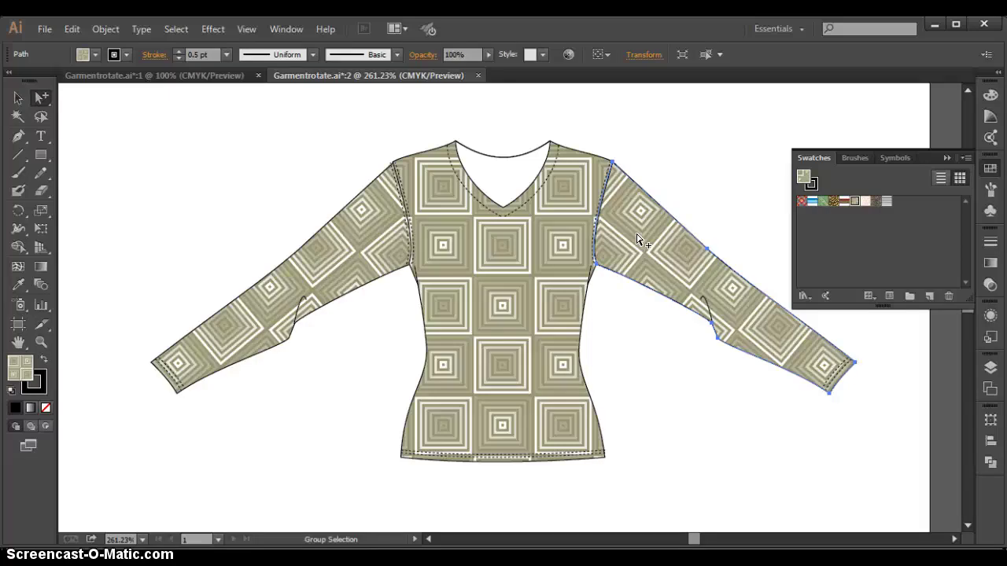
# - Deselect the garment's sleeve so that nothing in the artwork remains selected
pyautogui.keyDown('shift'); pyautogui.click(595, 219); pyautogui.keyUp('shift')
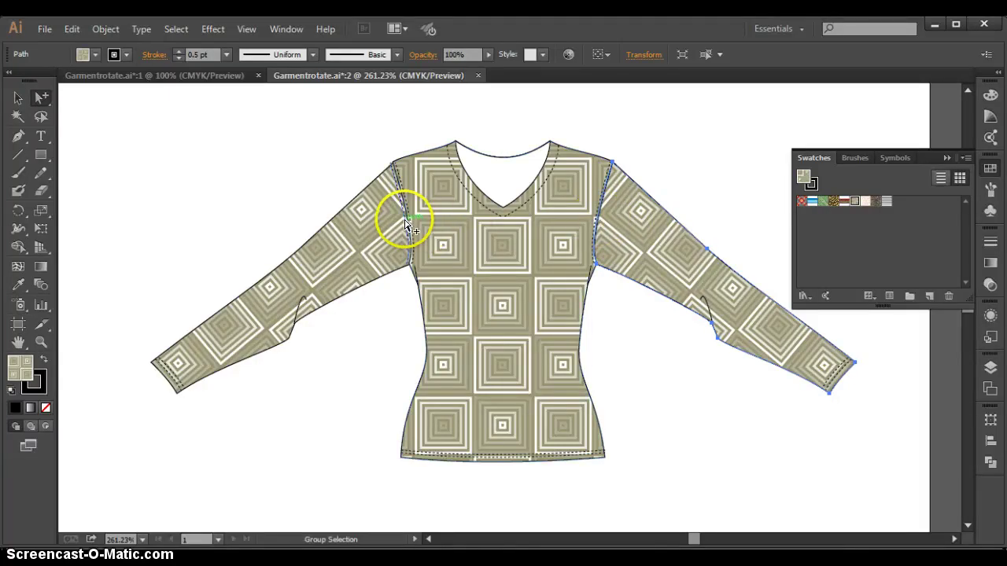
pyautogui.keyDown('shift'); pyautogui.click(393, 168); pyautogui.keyUp('shift')
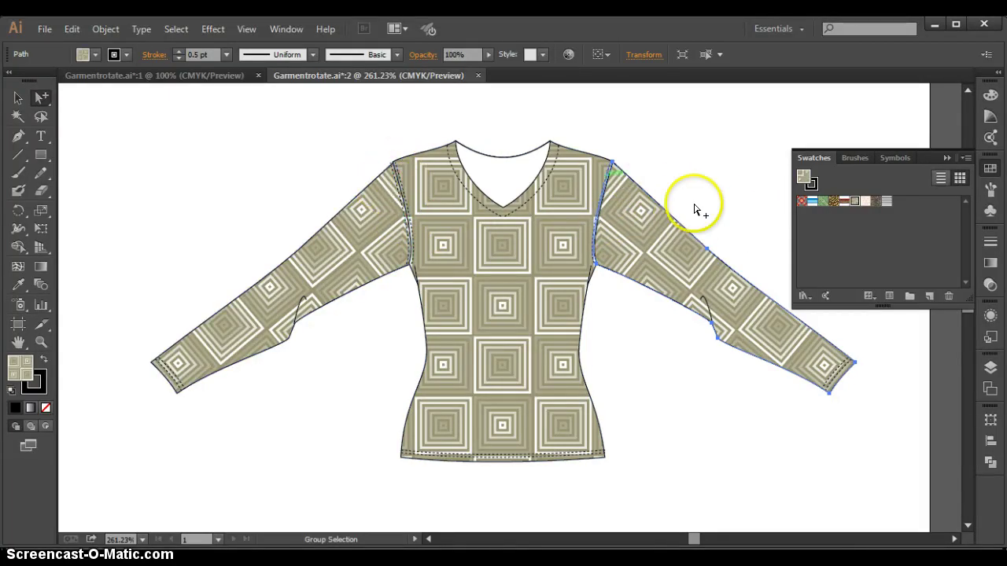
pyautogui.click(716, 144)
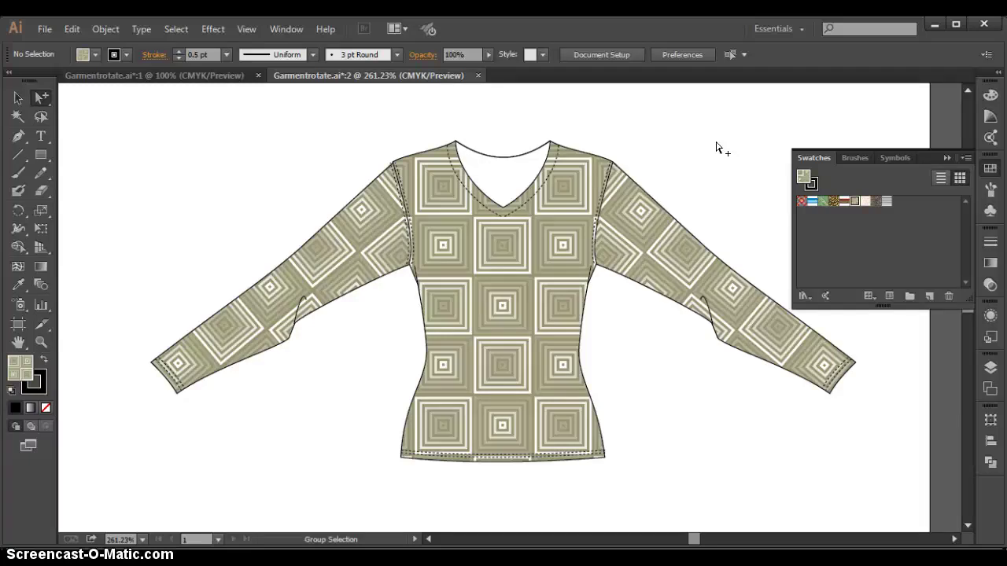
pyautogui.click(655, 150)
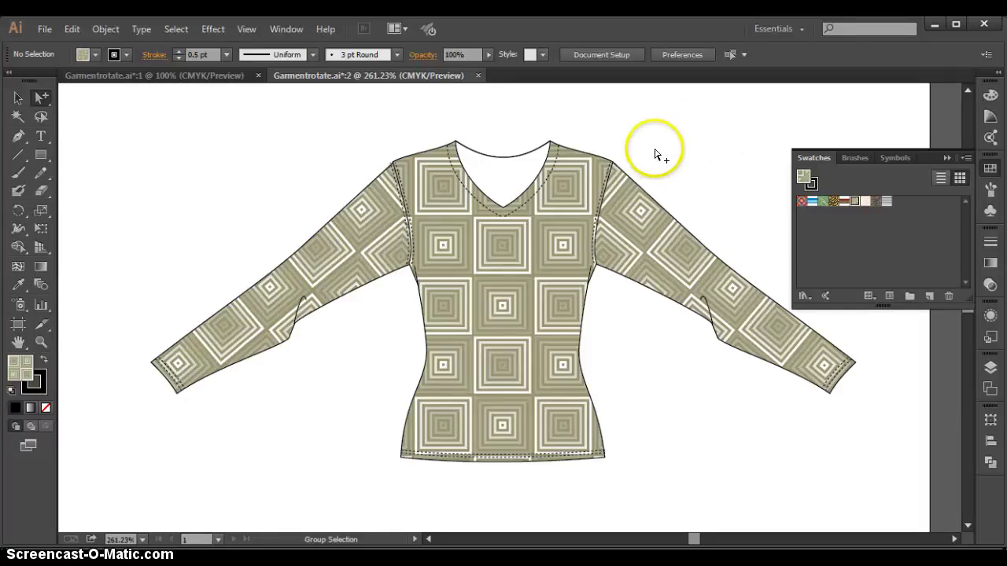